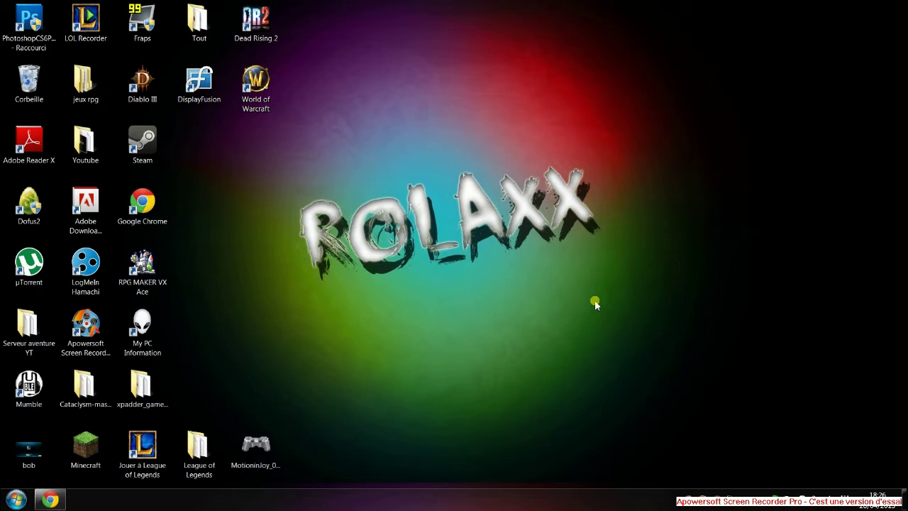
Create a desktop folder named "Serveur minecraft tuto", skipping the rename for the RPG MAKER VX Ace shortcut
left_click_drag(270, 124, 612, 281)
right_click(382, 90)
left_click(339, 105)
right_click(341, 107)
mouse_move(395, 205)
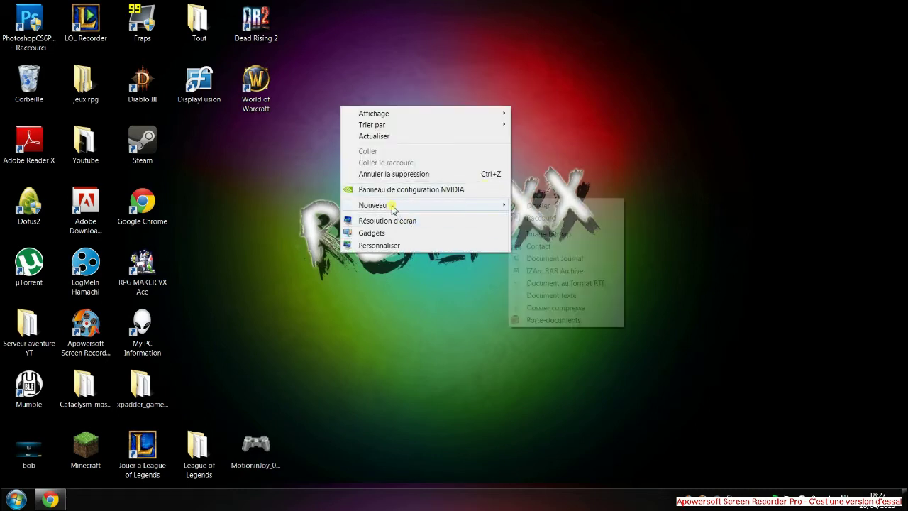
left_click(569, 207)
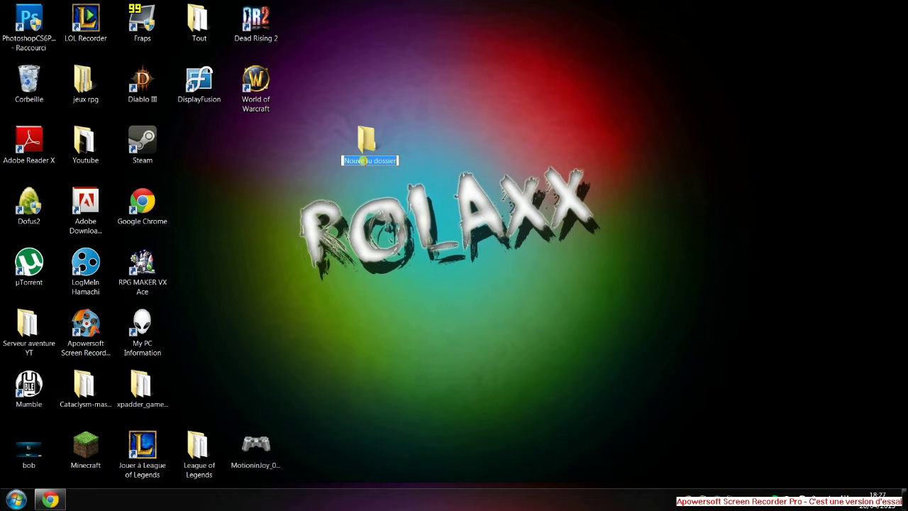
type("Serveur minecraft tuto")
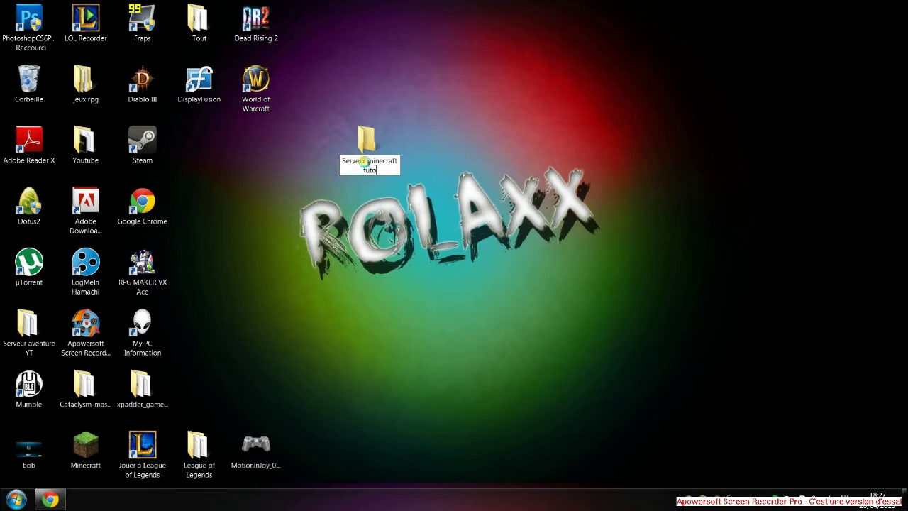
key("Return")
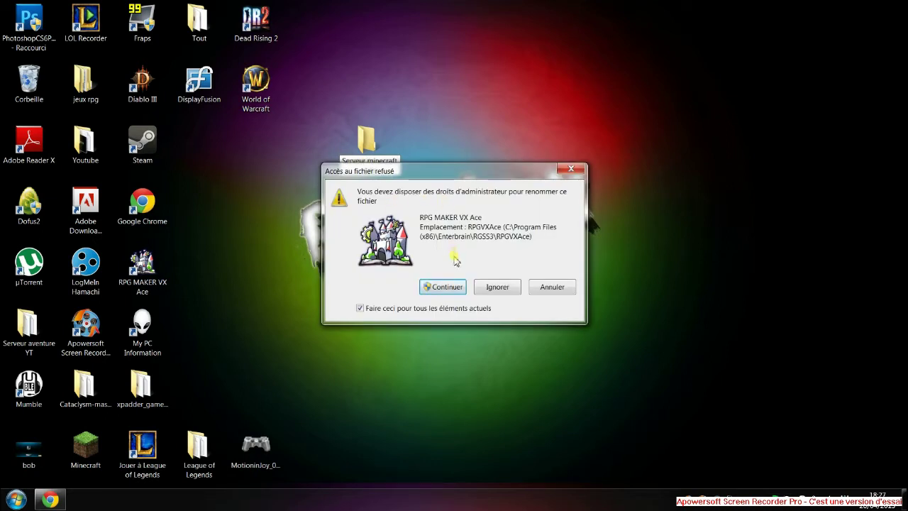
left_click(495, 287)
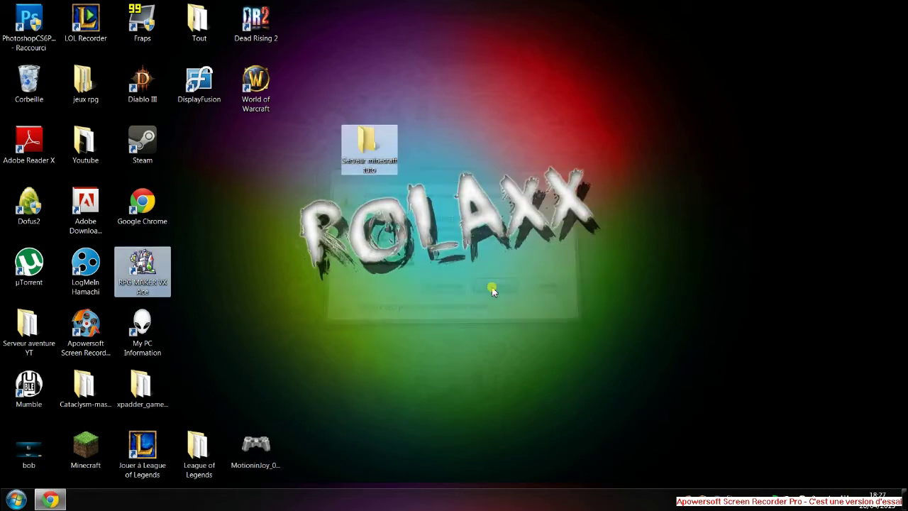
Check the contents of the "Serveur minecraft tuto" folder, then reposition it on the desktop beyond the World of Warcraft shortcut
left_click(376, 145)
double_click(381, 145)
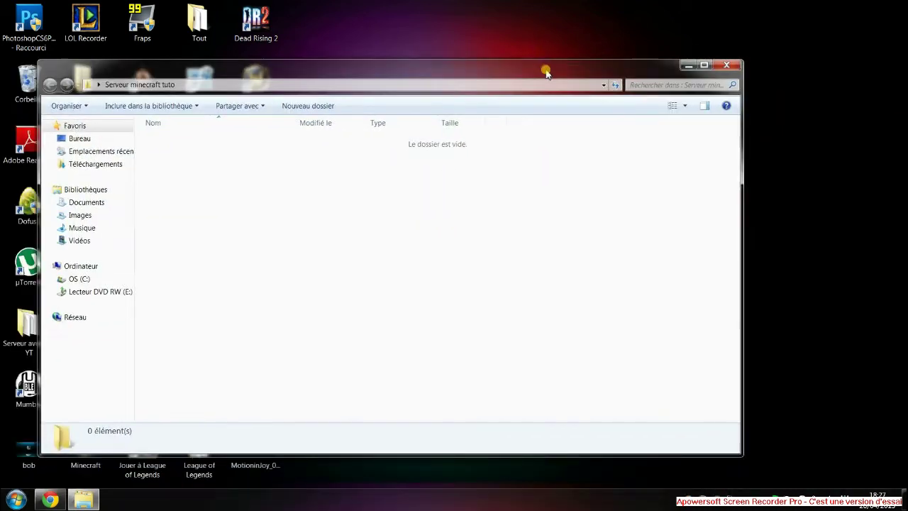
left_click(754, 66)
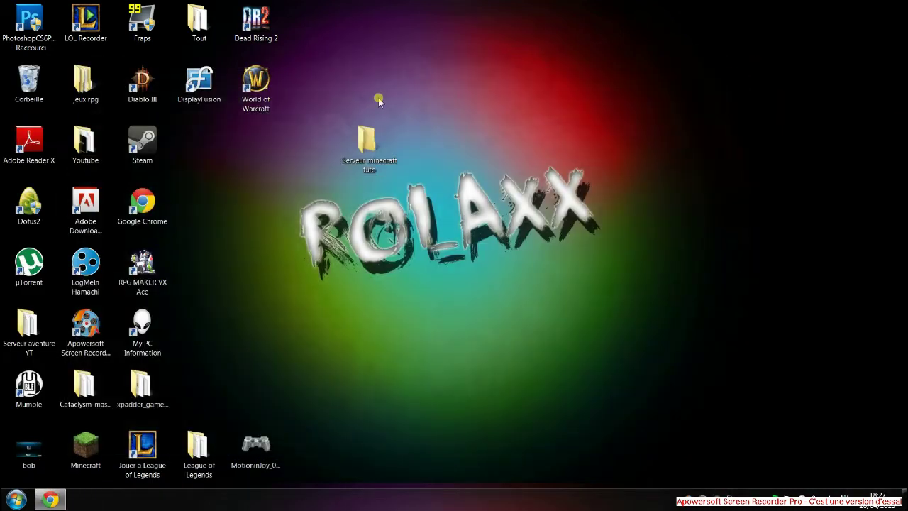
left_click_drag(376, 142, 439, 98)
left_click(648, 81)
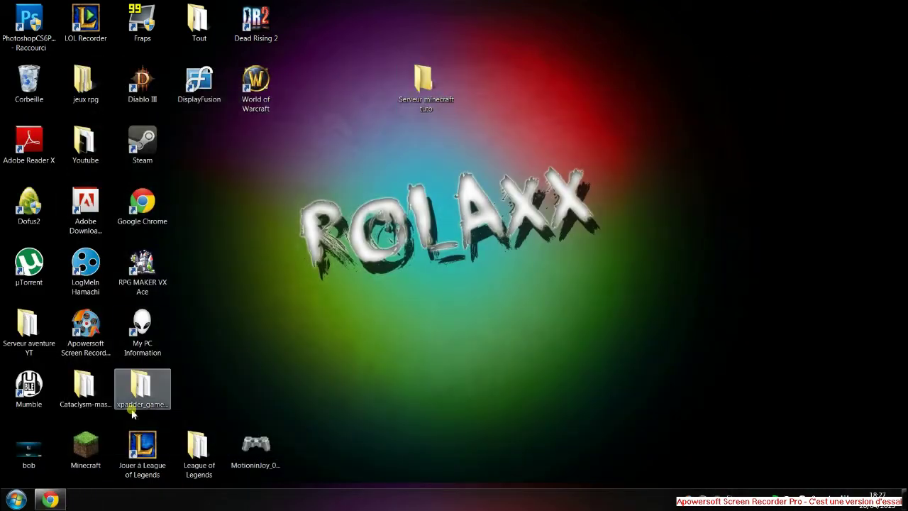
Switch to Chrome and examine the Hamachi for Windows download page on Clubic
left_click(51, 500)
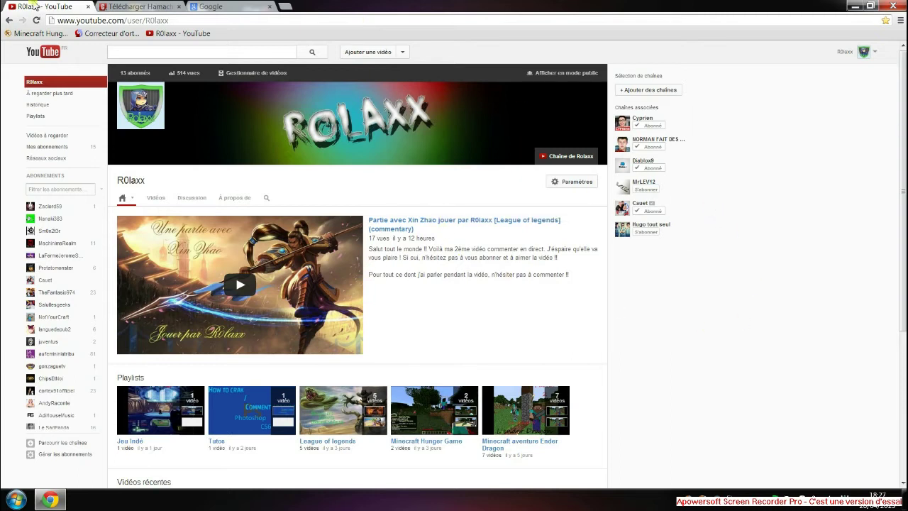
left_click(130, 5)
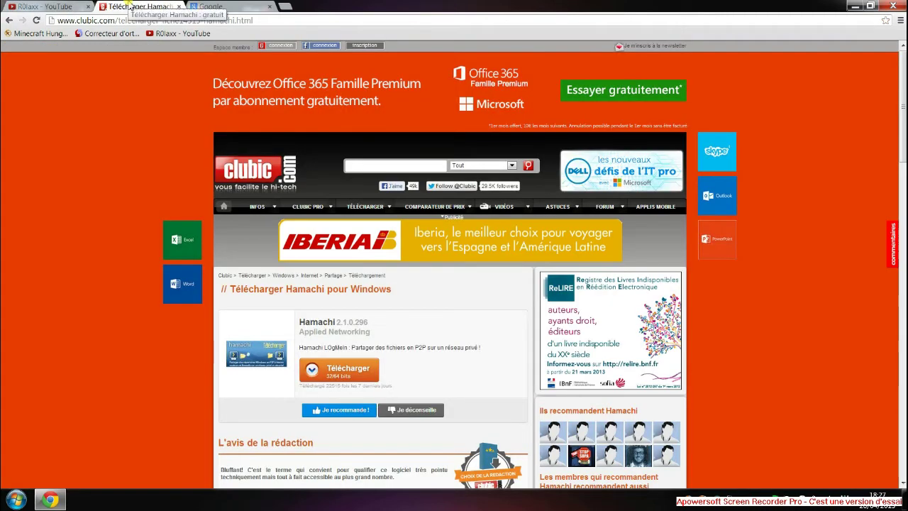
left_click(206, 9)
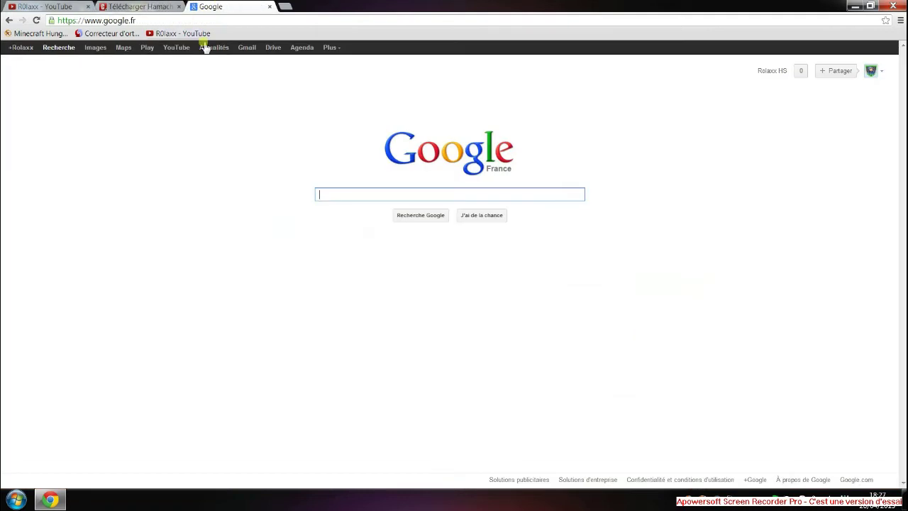
left_click(144, 6)
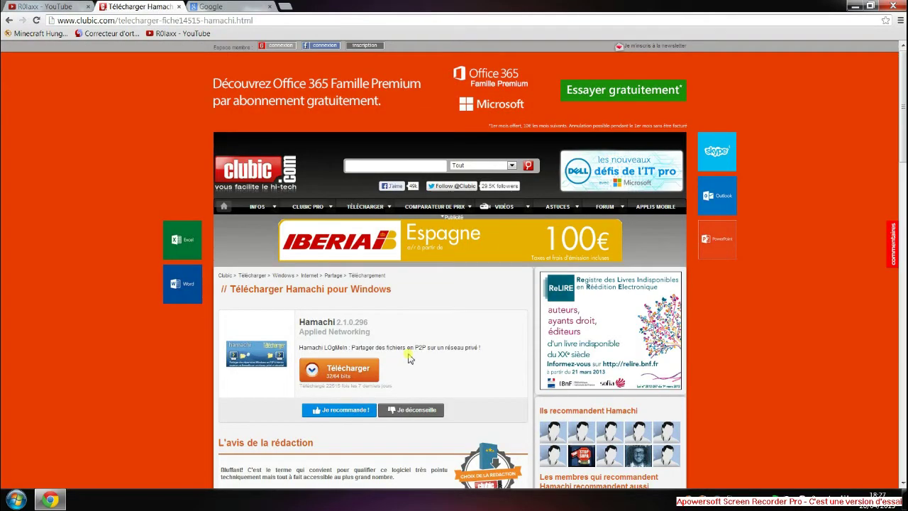
scroll(408, 359, "down", 1)
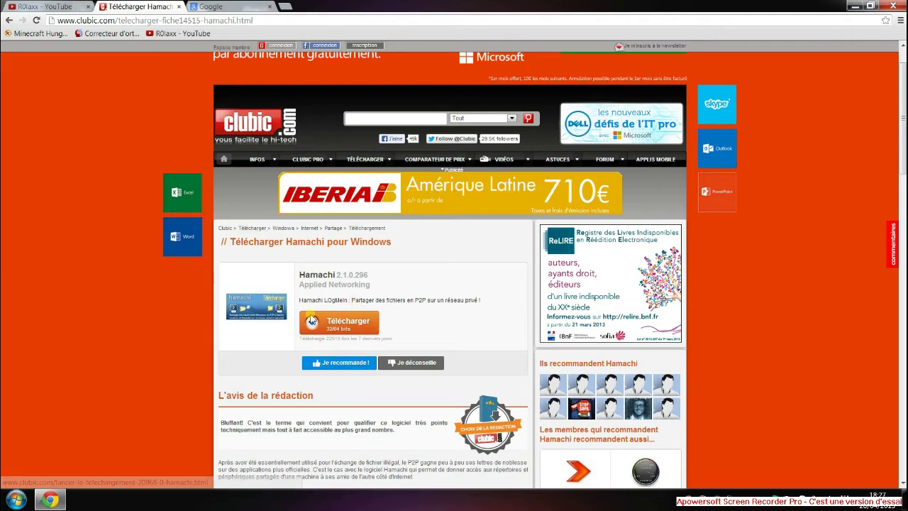
scroll(394, 320, "down", 1)
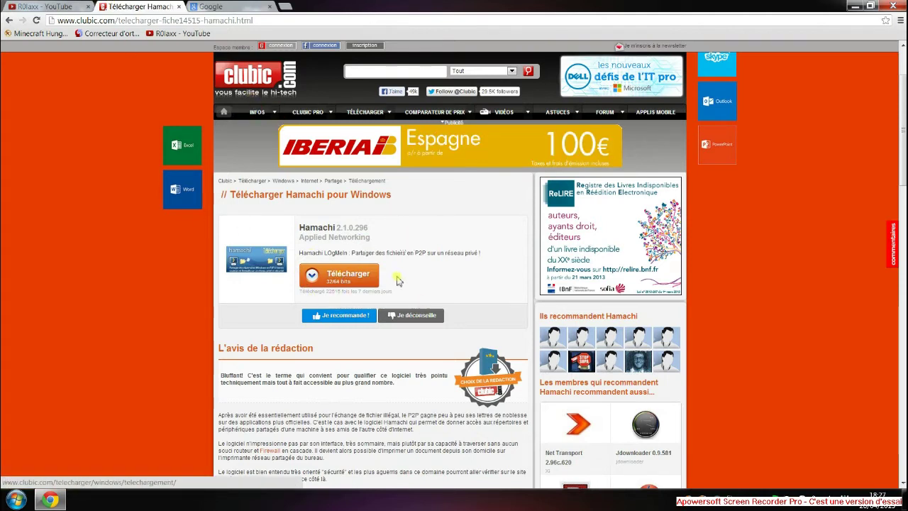
Search Google for "Minecraft.net" and go to the official site's Download page
left_click(196, 6)
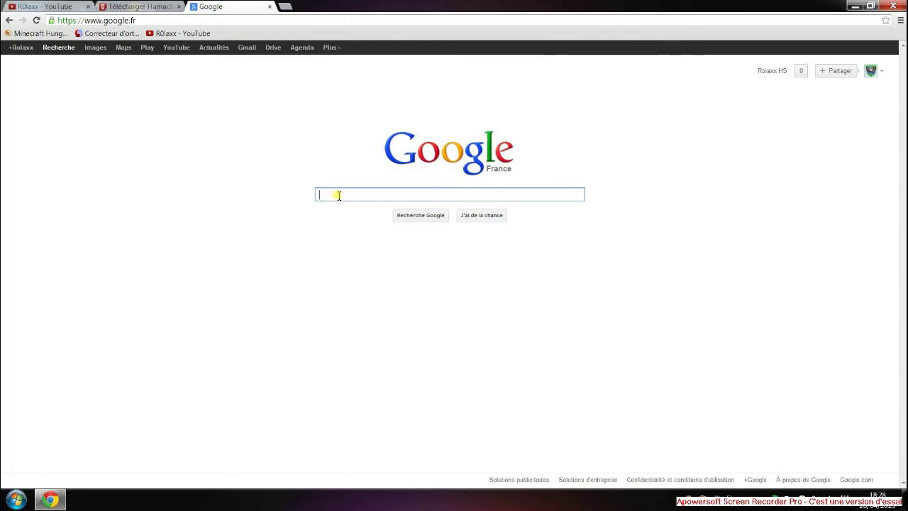
type("Minecraft.net")
key("Return")
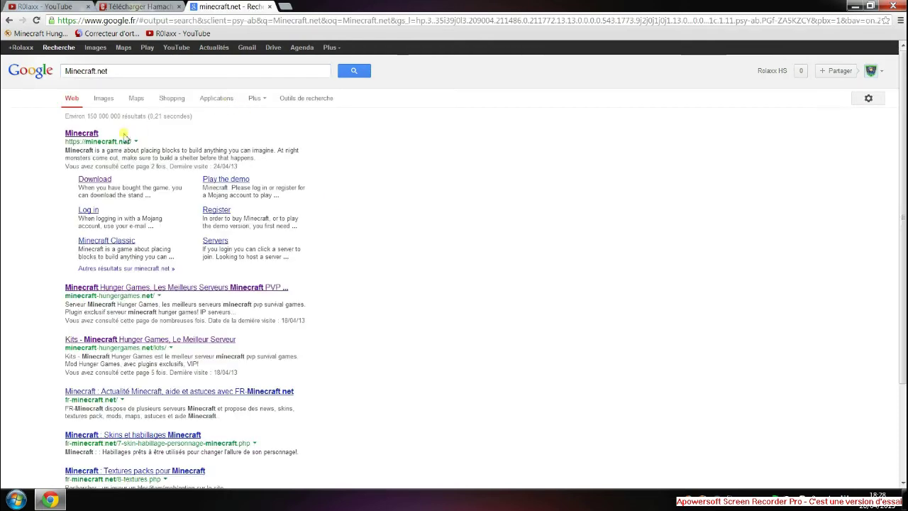
left_click(82, 133)
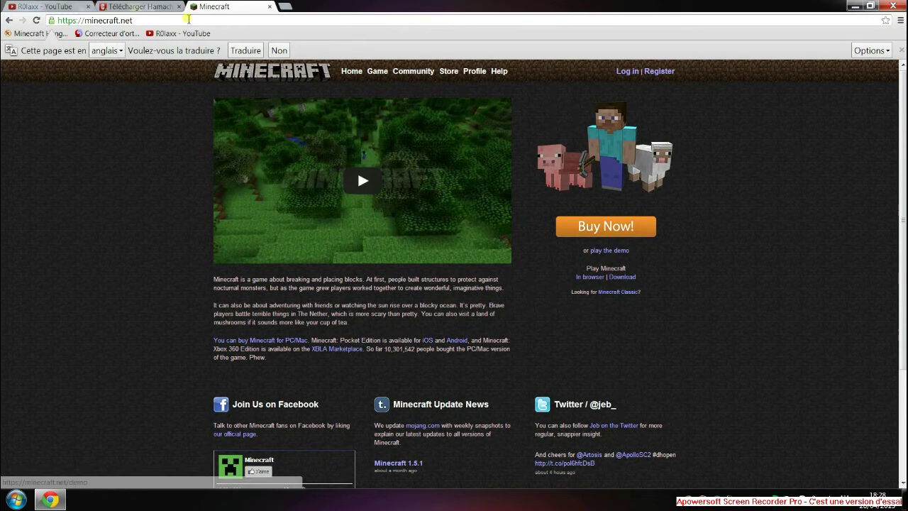
left_click(900, 51)
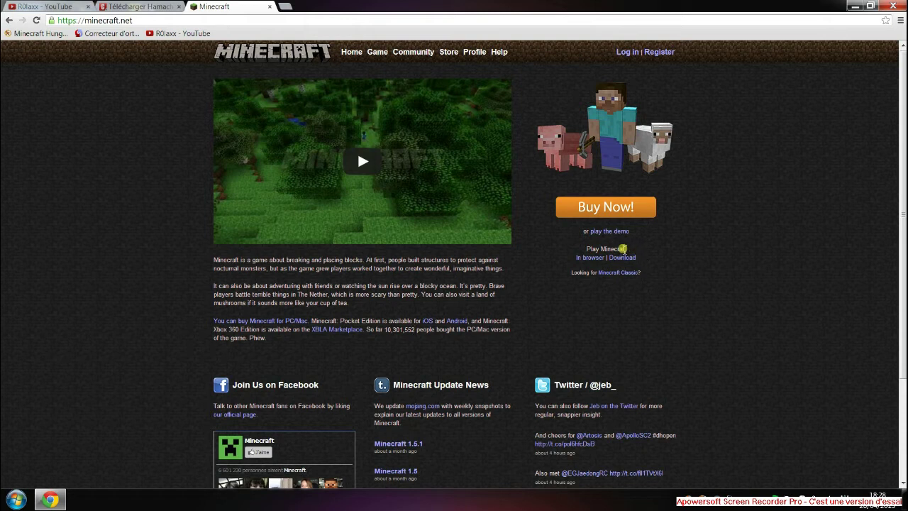
left_click(623, 260)
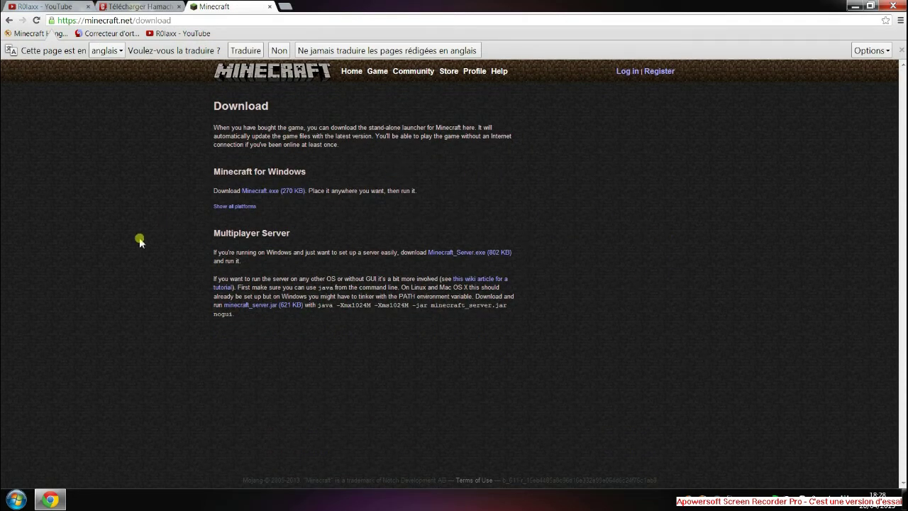
Download Minecraft_Server.exe from the Multiplayer Server section of the page
left_click_drag(215, 232, 297, 243)
left_click(282, 236)
mouse_move(403, 252)
left_mouse_down()
mouse_move(507, 253)
mouse_move(410, 251)
left_mouse_up()
left_click(521, 253)
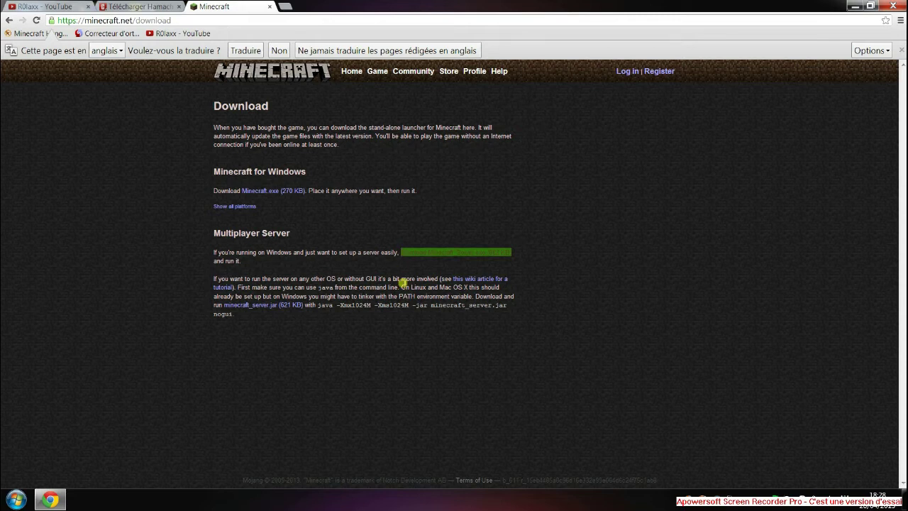
left_click(401, 258)
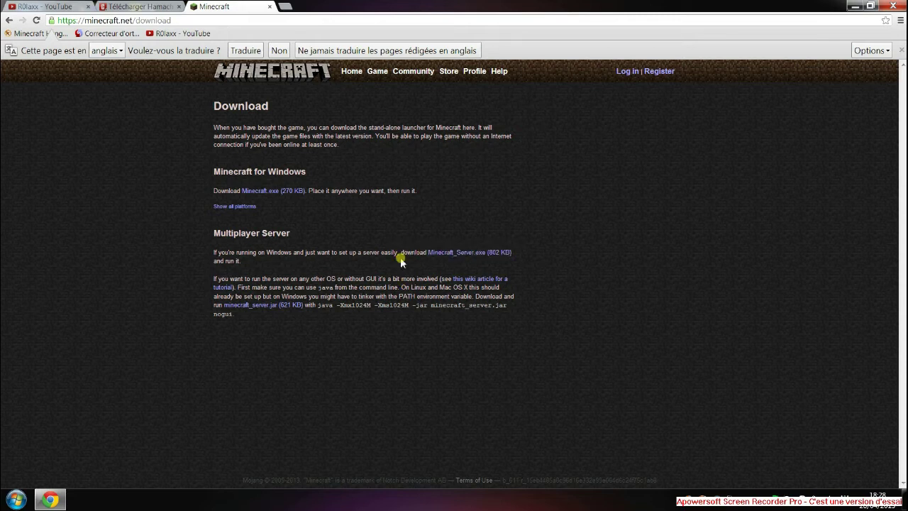
mouse_move(402, 252)
left_mouse_down()
mouse_move(469, 253)
mouse_move(406, 252)
left_mouse_up()
left_click(469, 257)
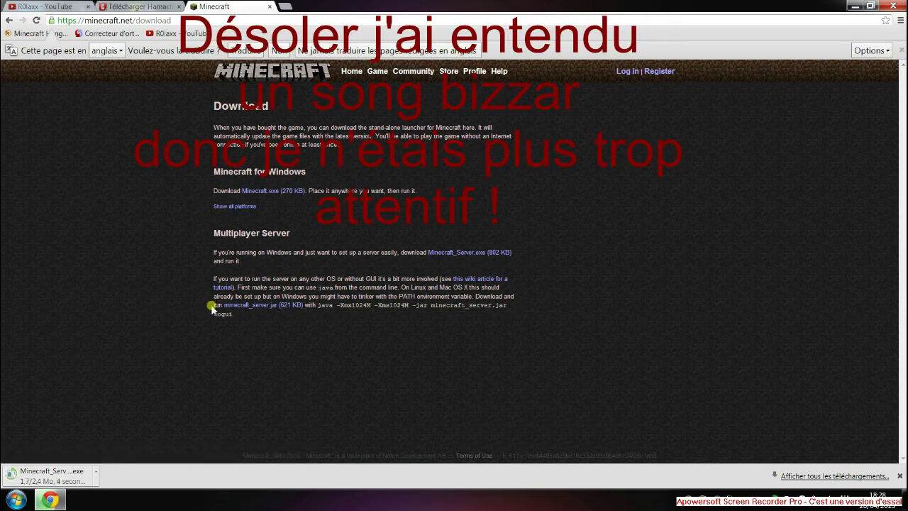
Examine the minecraft_server.jar and Minecraft_Server.exe links in the Multiplayer Server section
left_click_drag(213, 307, 302, 308)
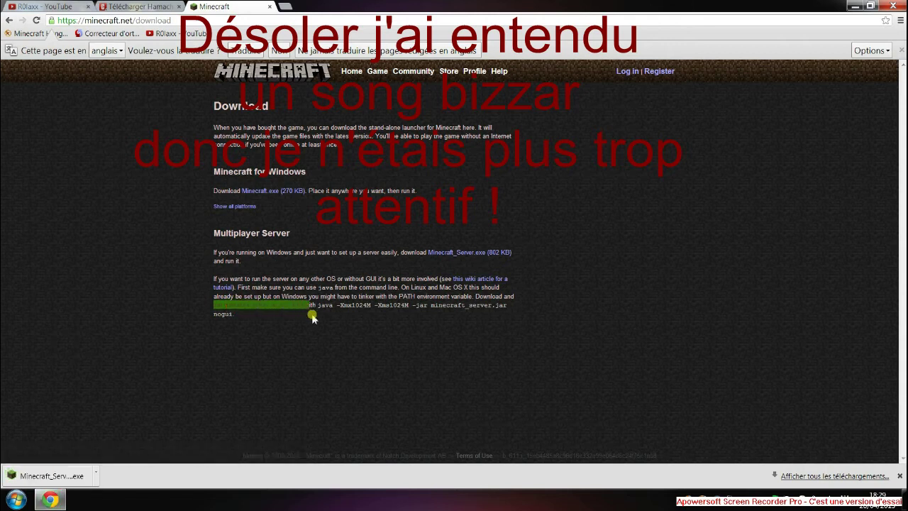
left_click(302, 307)
left_click_drag(302, 307, 214, 307)
left_click_drag(210, 308, 188, 314)
left_click(189, 315)
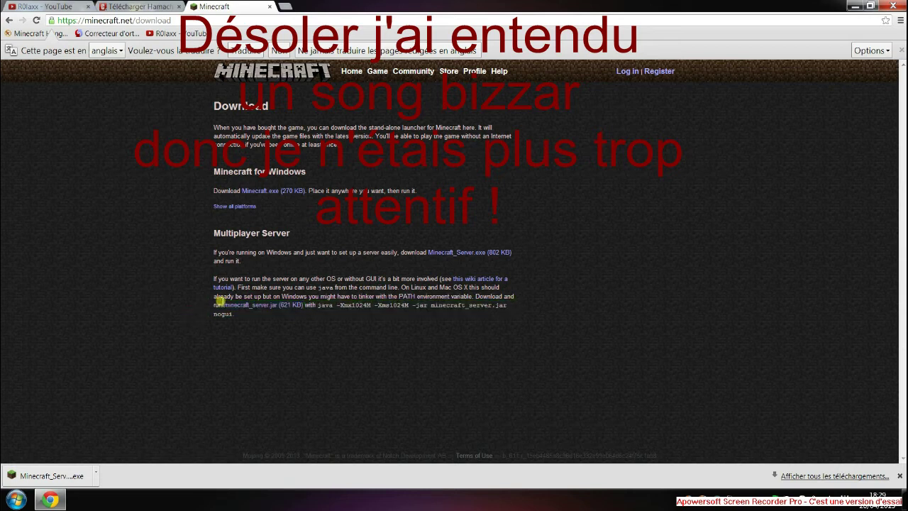
left_click_drag(425, 253, 529, 256)
left_click(531, 258)
Shrink the browser window to uncover the desktop and place the downloaded Minecraft server file on the desktop
left_click_drag(304, 6, 907, 30)
double_click(884, 55)
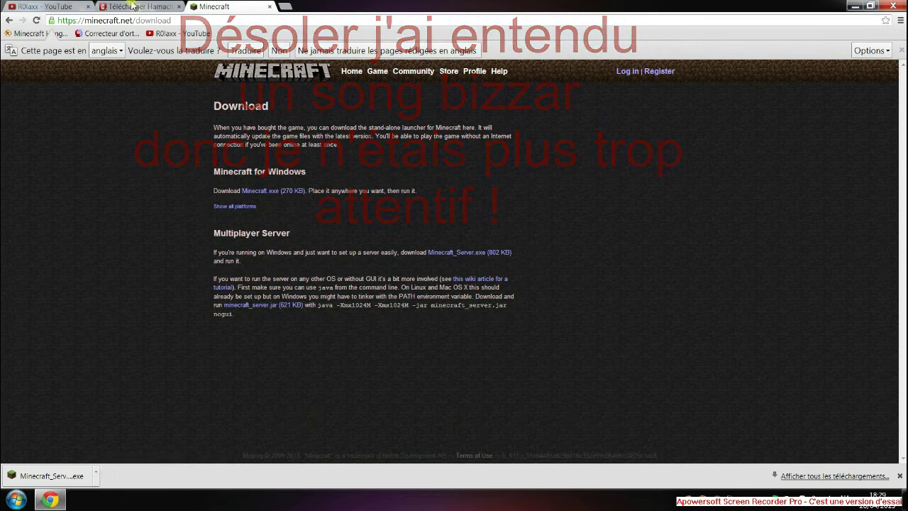
double_click(558, 5)
left_click_drag(423, 481, 312, 269)
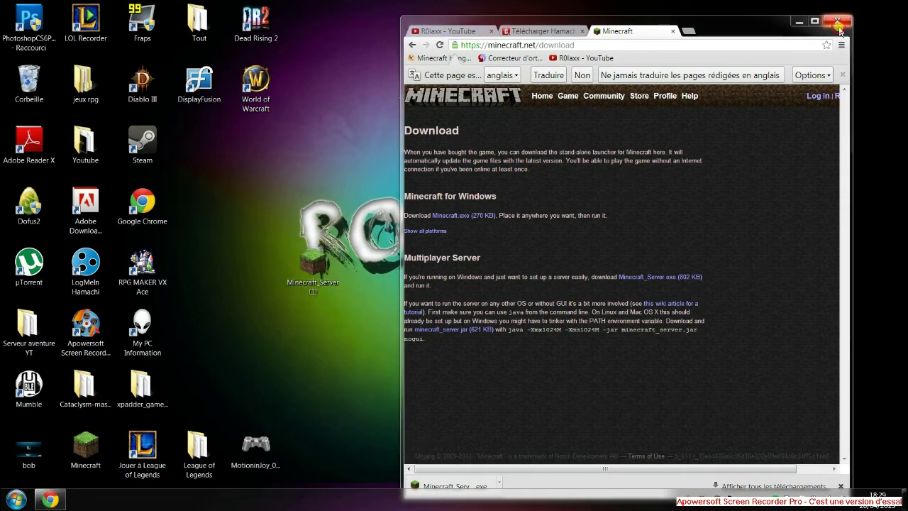
Close the Minecraft and Hamachi pages and minimize the browser
left_click(672, 31)
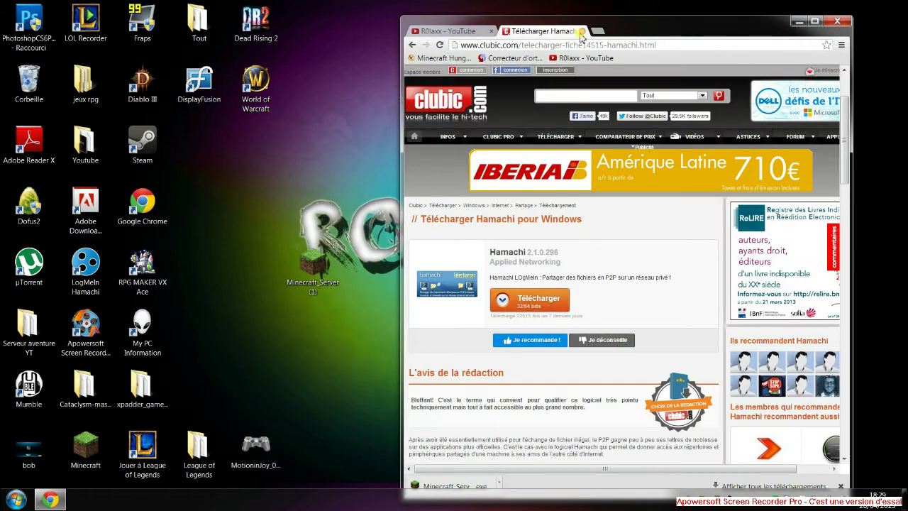
left_click(582, 32)
left_click(800, 22)
Move "Minecraft_Server (1)" from the desktop into the "Serveur minecraft tuto" folder and close the folder window
left_click_drag(313, 264, 430, 209)
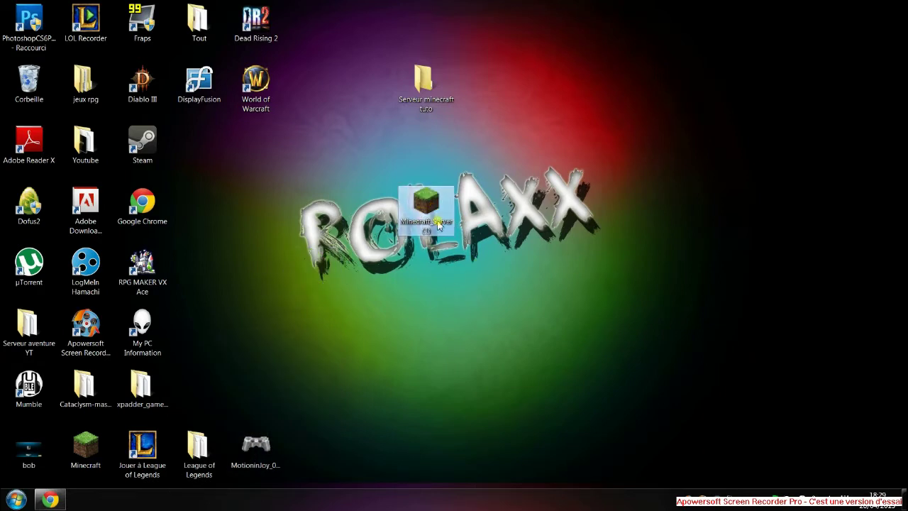
left_click_drag(431, 215, 596, 88)
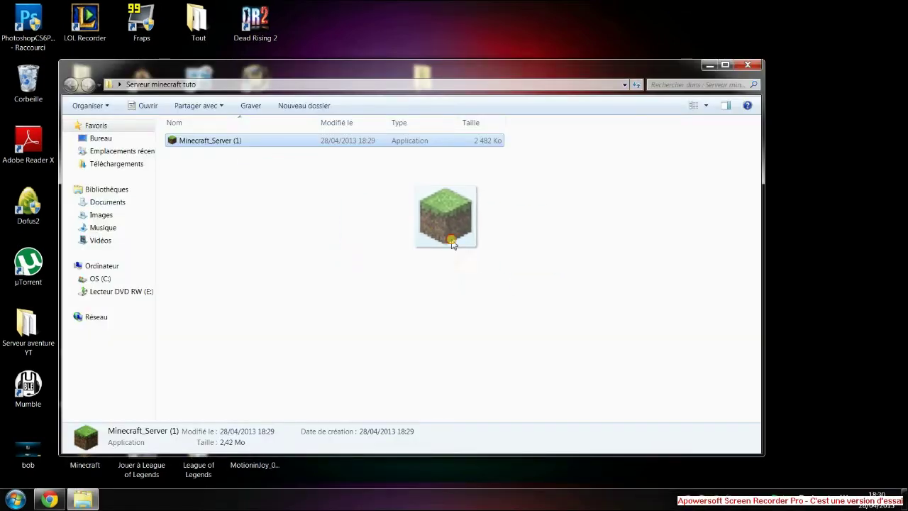
left_click_drag(452, 241, 186, 128)
left_click(257, 200)
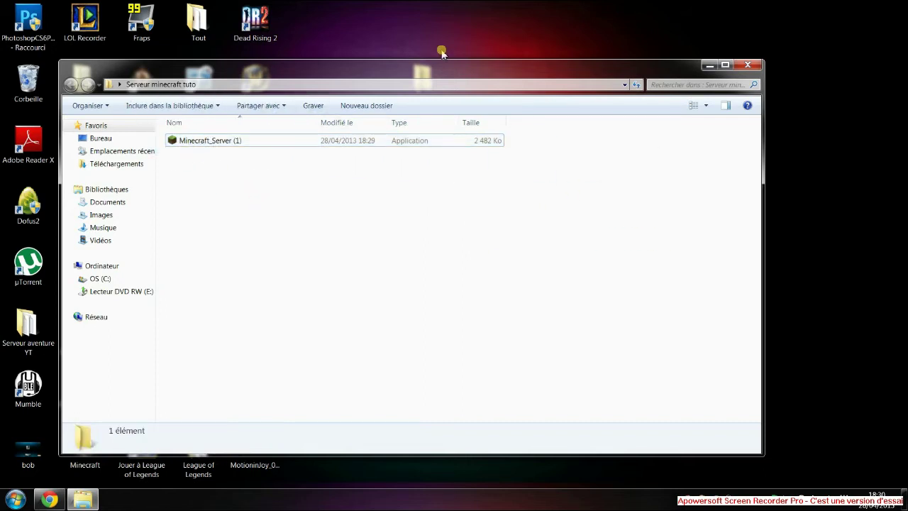
left_click_drag(431, 73, 456, 173)
left_click_drag(197, 240, 224, 261)
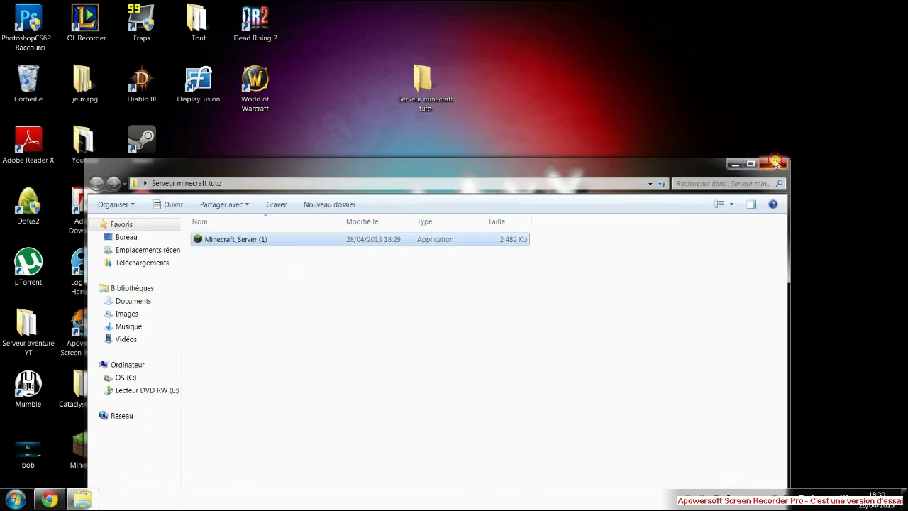
left_click(773, 164)
Reopen the "Serveur minecraft tuto" folder and rename the server application as Minecraft_Server
double_click(424, 82)
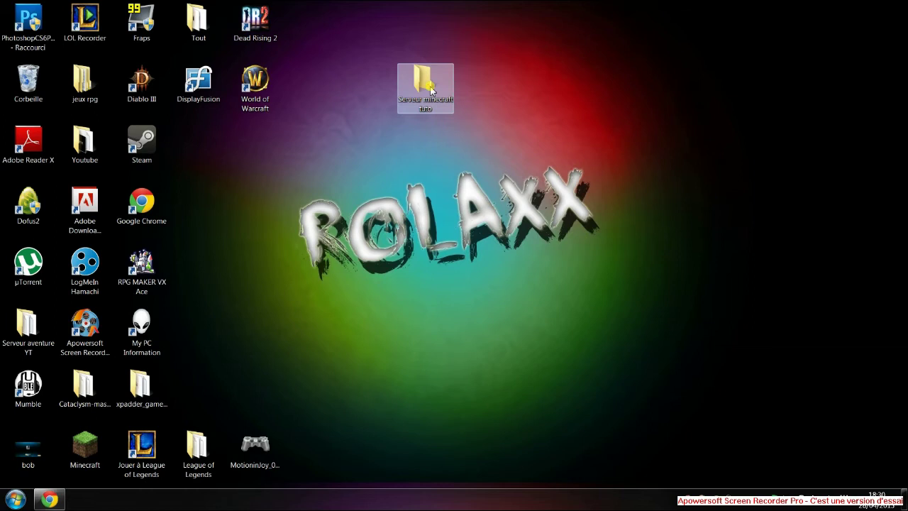
left_click(261, 175)
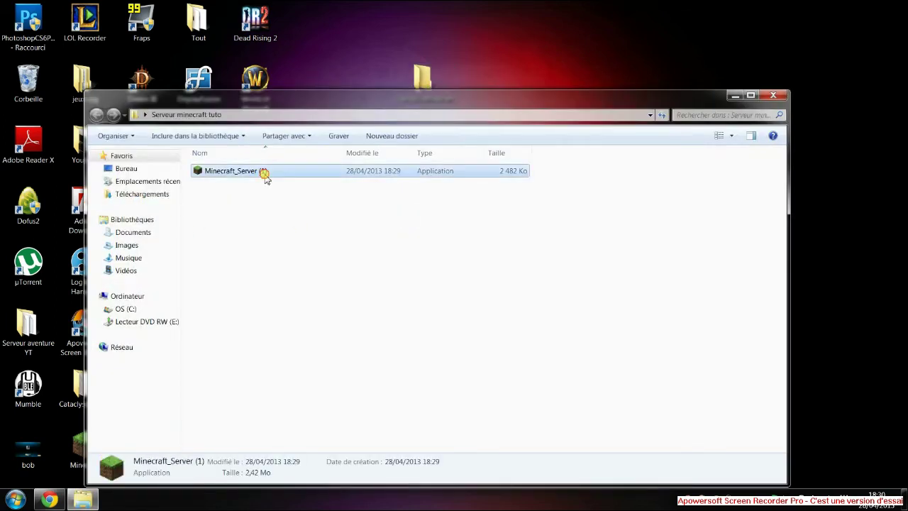
left_click(258, 177)
key("BackSpace")
key("BackSpace")
key("BackSpace")
key("BackSpace")
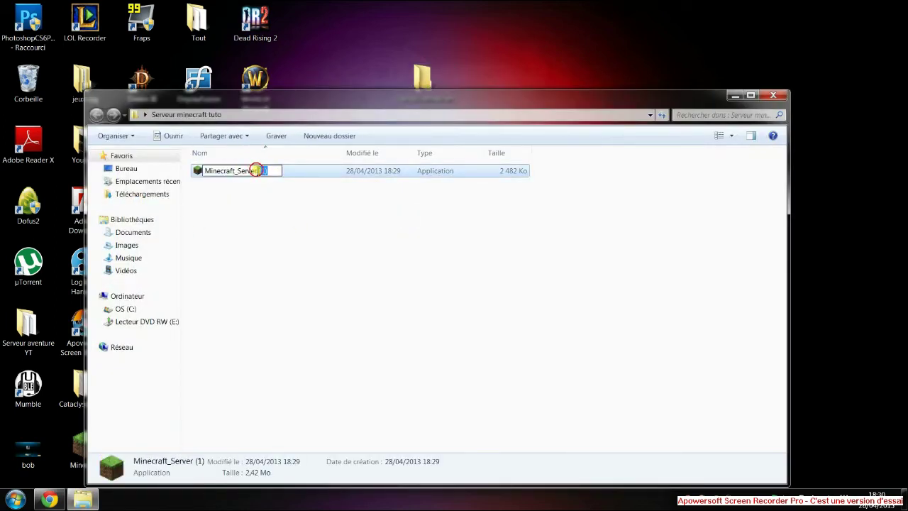
left_click(322, 275)
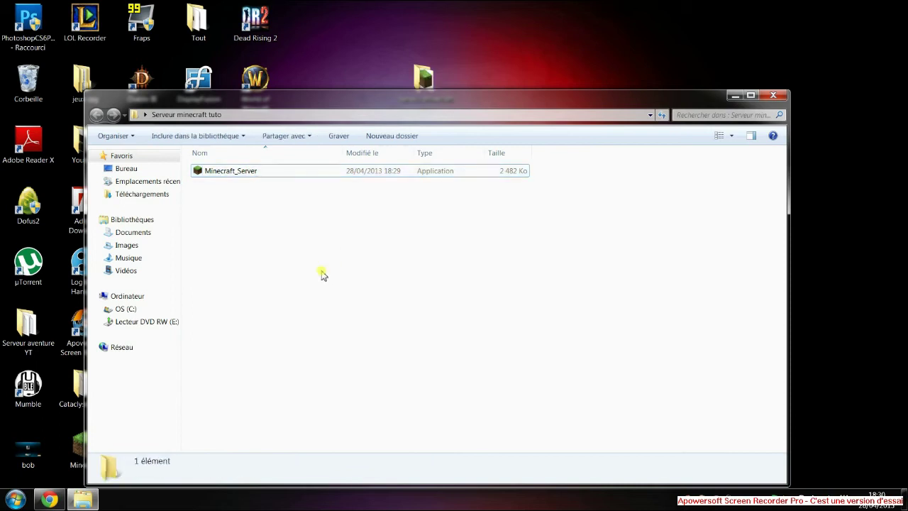
Run the Minecraft_Server application, accept the security warning and let it generate the world and server files
left_click(300, 174)
double_click(280, 174)
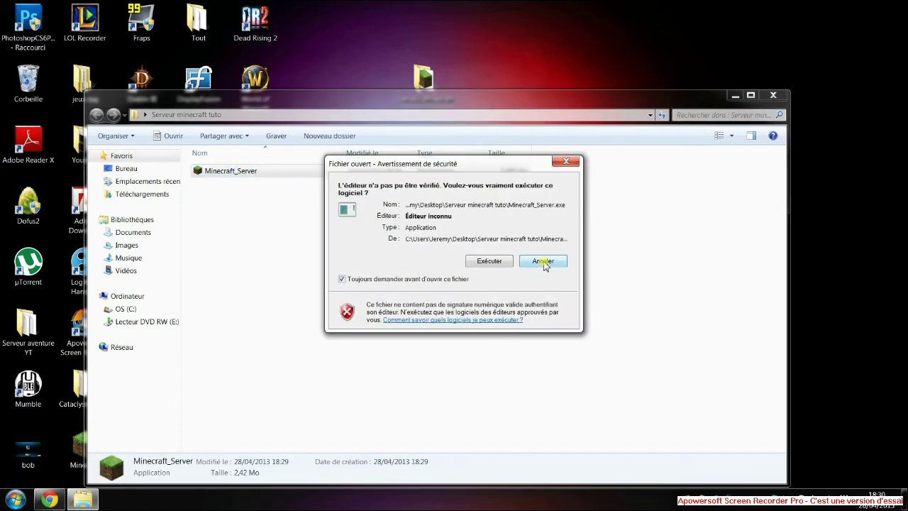
left_click(493, 258)
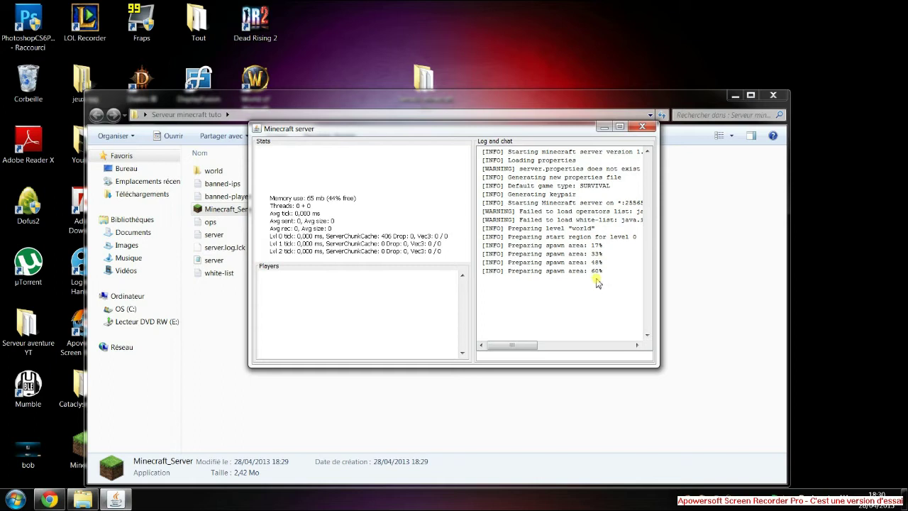
left_click_drag(591, 270, 606, 292)
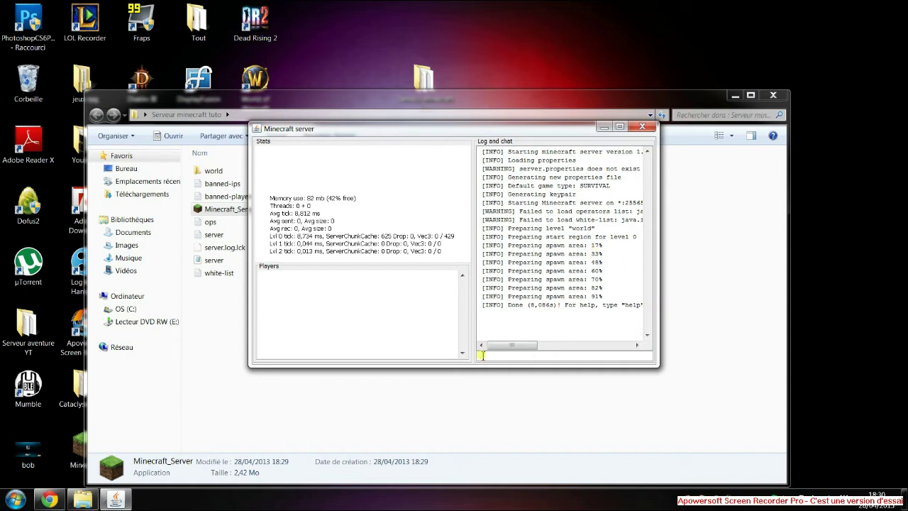
Shut down the running Minecraft server with the stop command
left_click(480, 354)
type("stop")
key("Return")
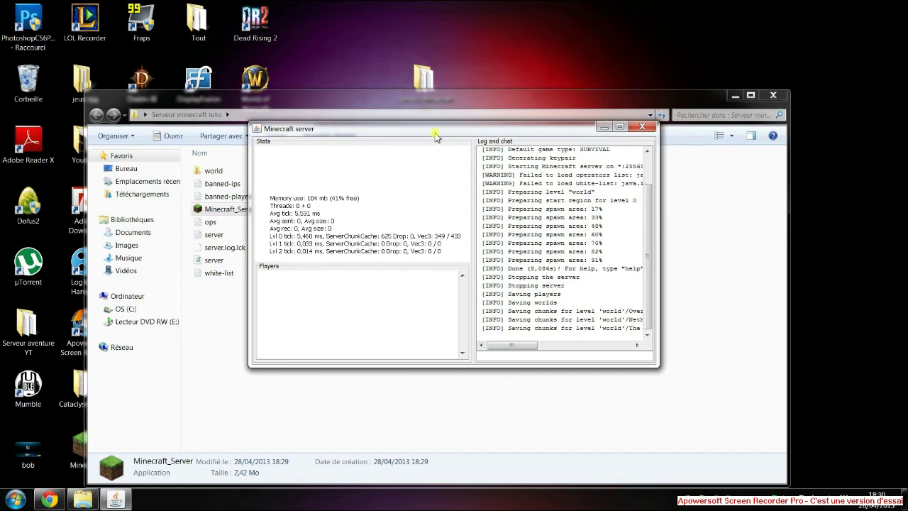
left_click(294, 314)
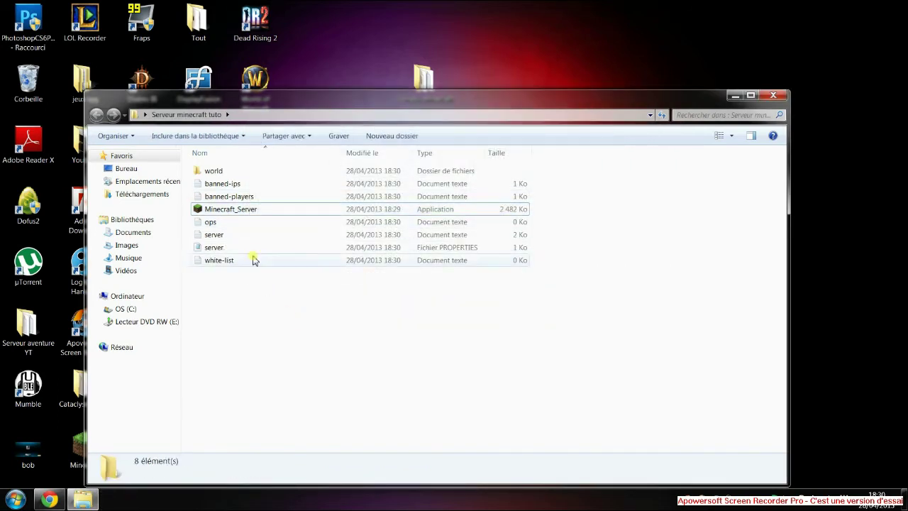
Examine the generated contents of the server folder, including the world folder, the Minecraft_Server application and the server properties file
left_click(266, 182)
left_click(268, 172)
left_click(272, 325)
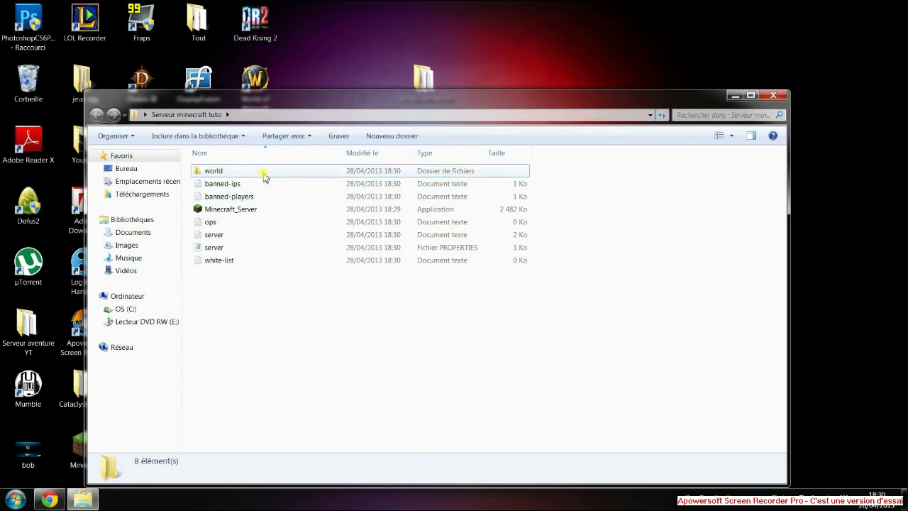
left_click_drag(256, 317, 231, 270)
left_click(225, 209)
left_click(249, 333)
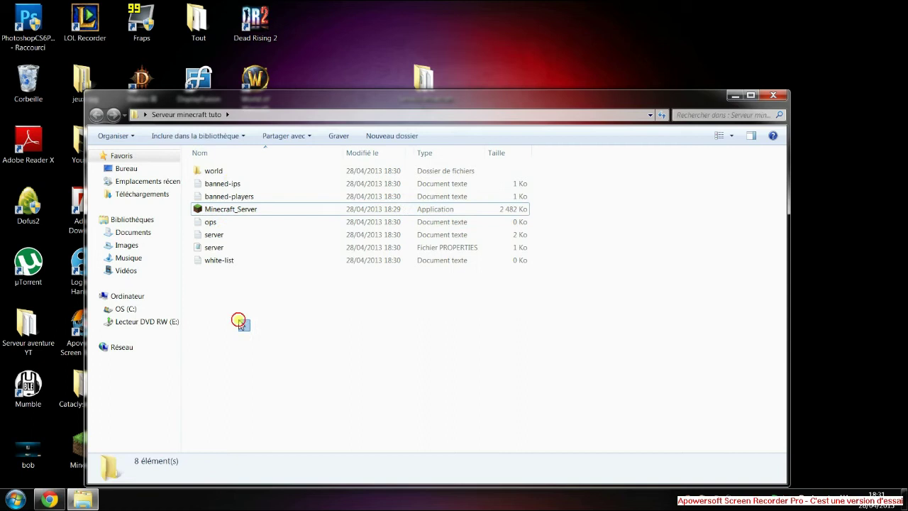
left_click(239, 171)
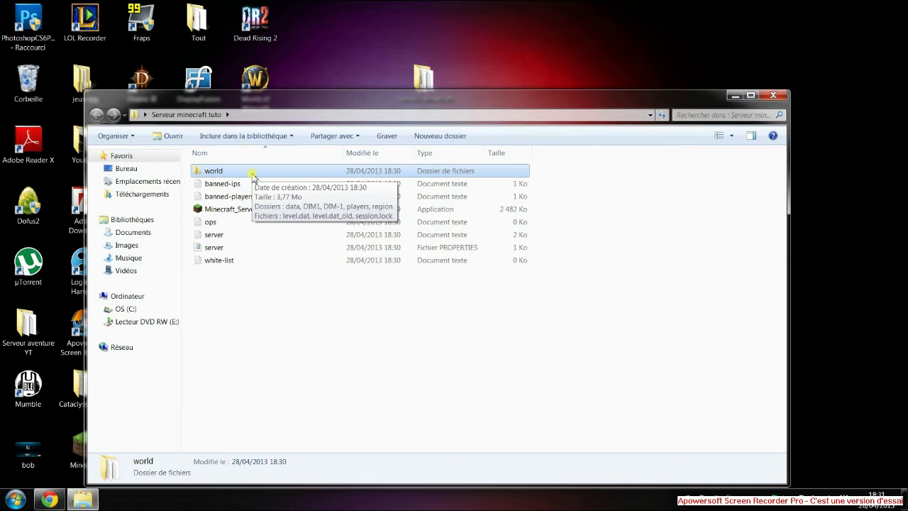
left_click(314, 300)
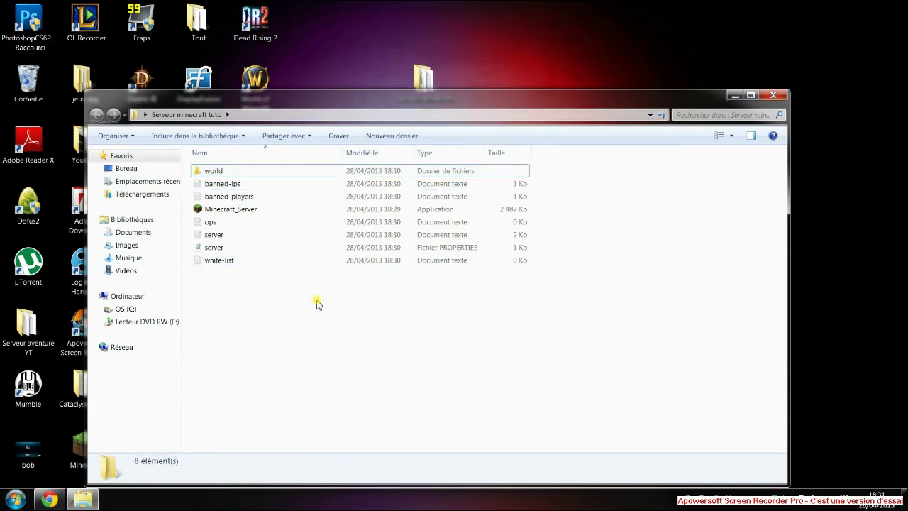
left_click(264, 172)
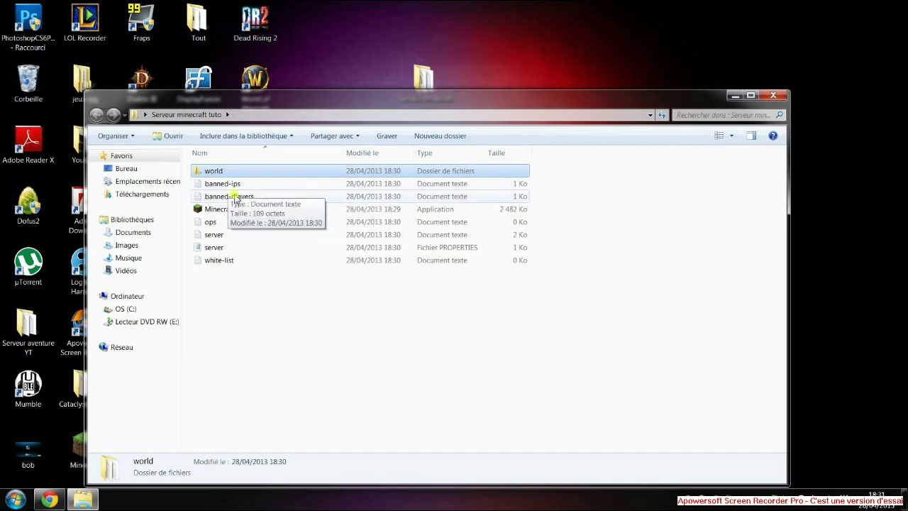
left_click(252, 171)
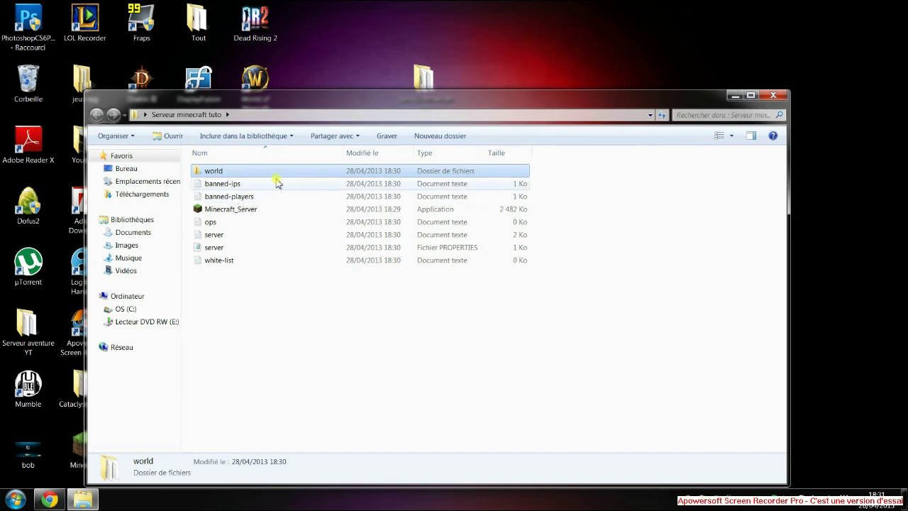
left_click(307, 170)
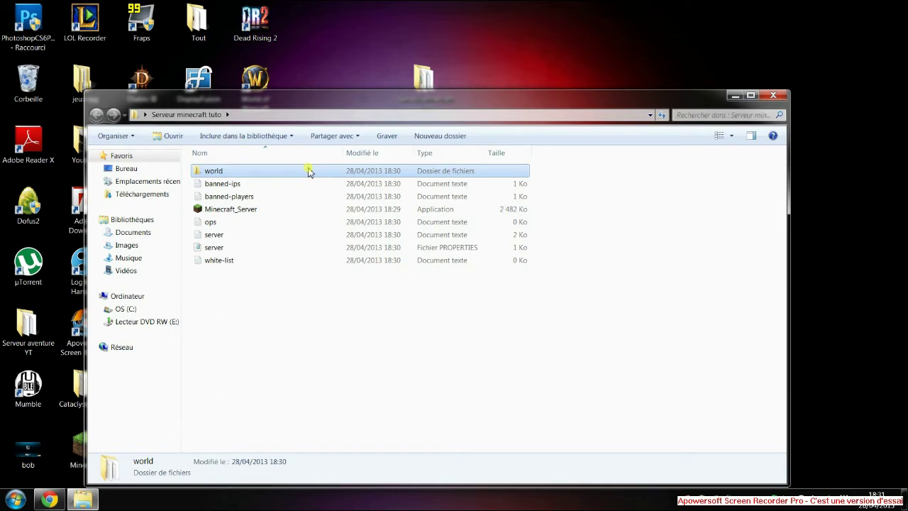
left_click(197, 208)
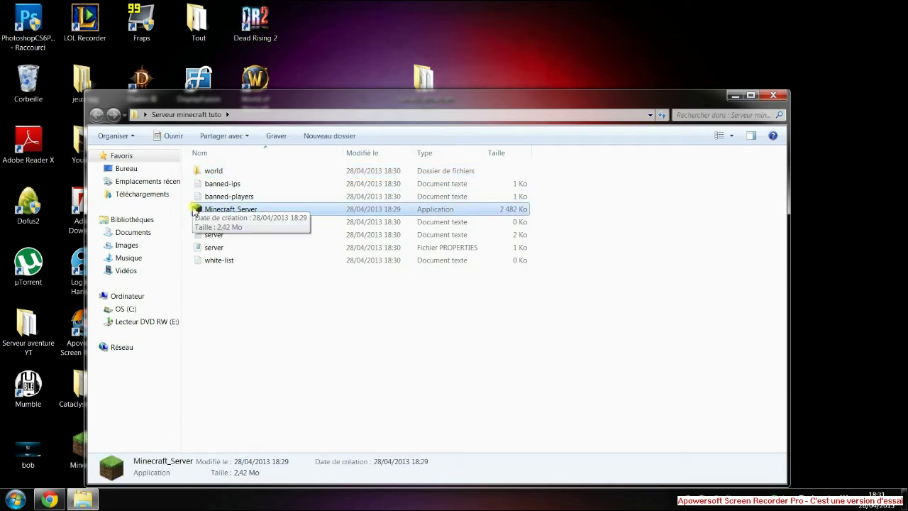
left_click_drag(276, 355, 202, 309)
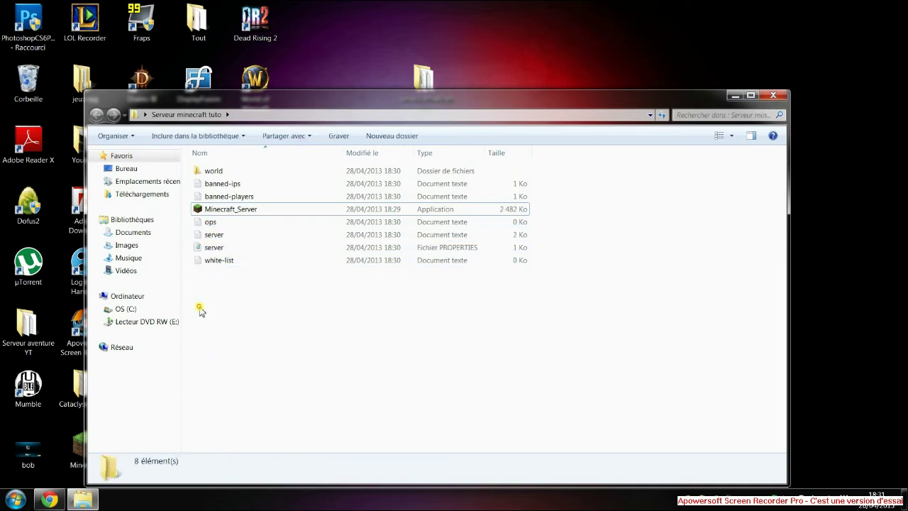
left_click(242, 247)
left_click(243, 310)
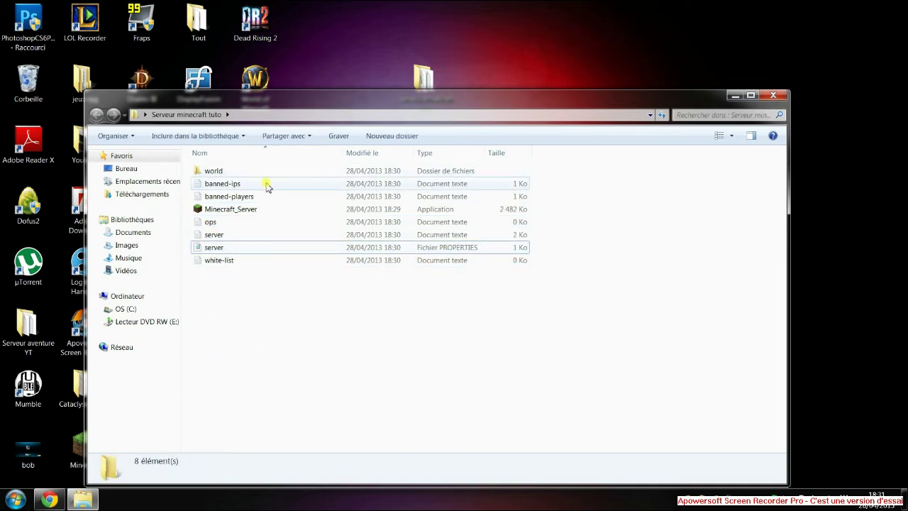
Open the banned-ips text file and place its window over the folder window
left_click(268, 185)
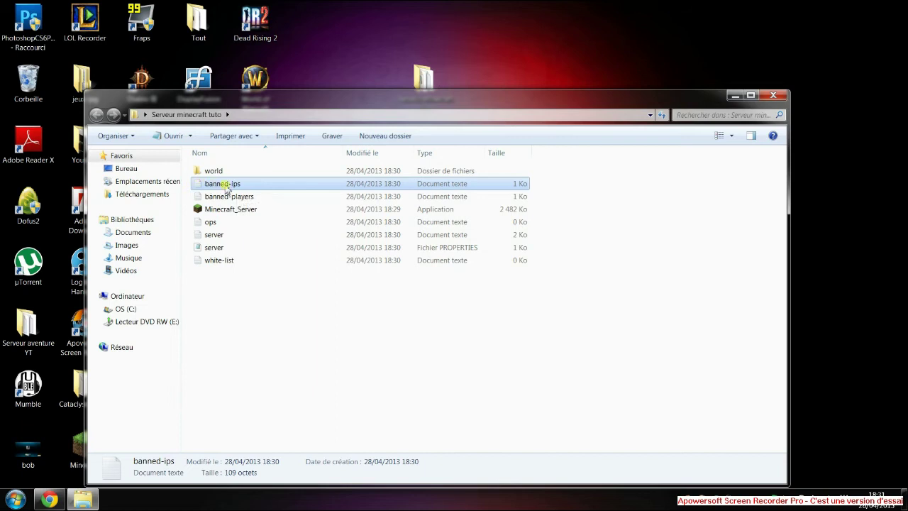
left_click(277, 314)
left_click(274, 186)
left_click(264, 185)
left_click(335, 187)
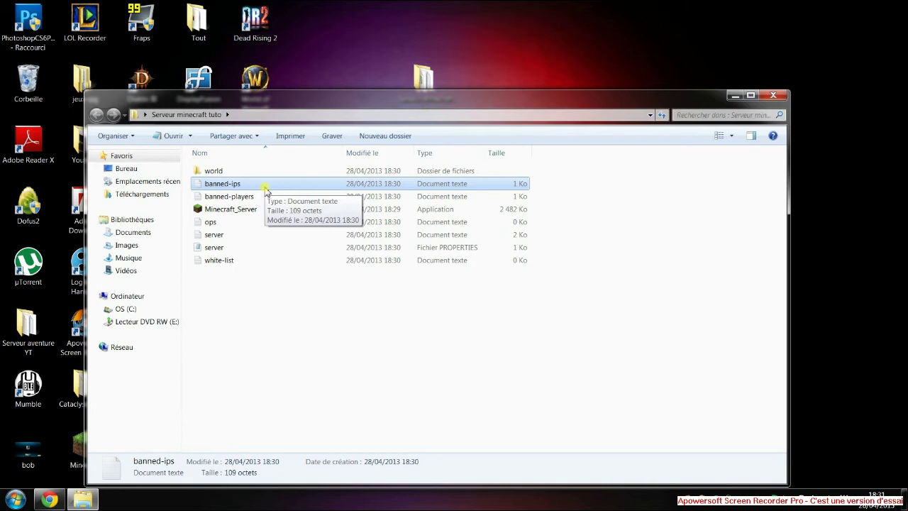
left_click(296, 185)
double_click(279, 184)
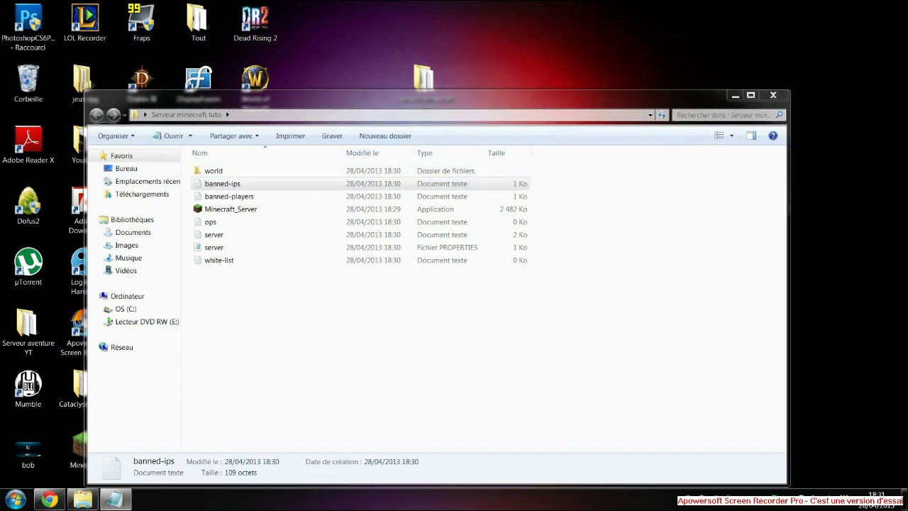
left_click_drag(651, 106, 338, 100)
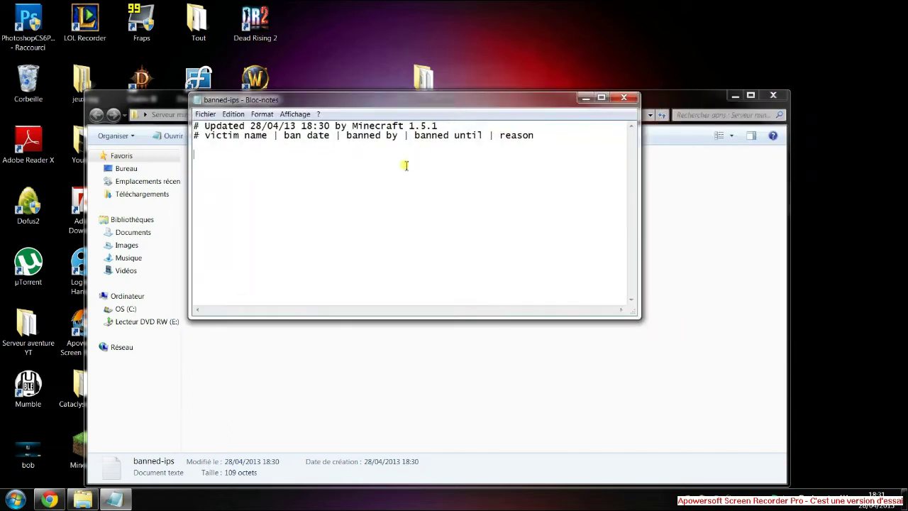
Try out an edit in the banned-ips list, remove it and close the file without saving
left_click_drag(566, 134, 348, 138)
left_click(500, 153)
key("BackSpace")
key("BackSpace")
key("BackSpace")
key("BackSpace")
key("BackSpace")
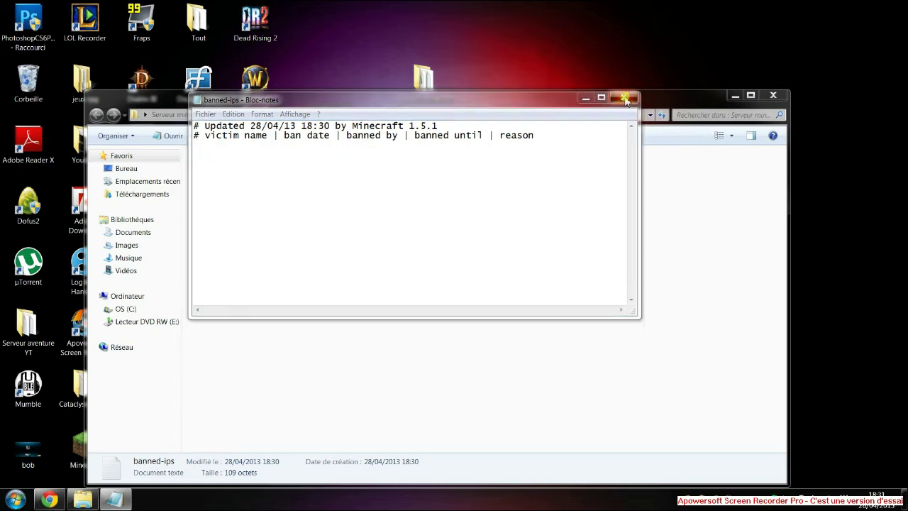
left_click(623, 96)
left_click(406, 263)
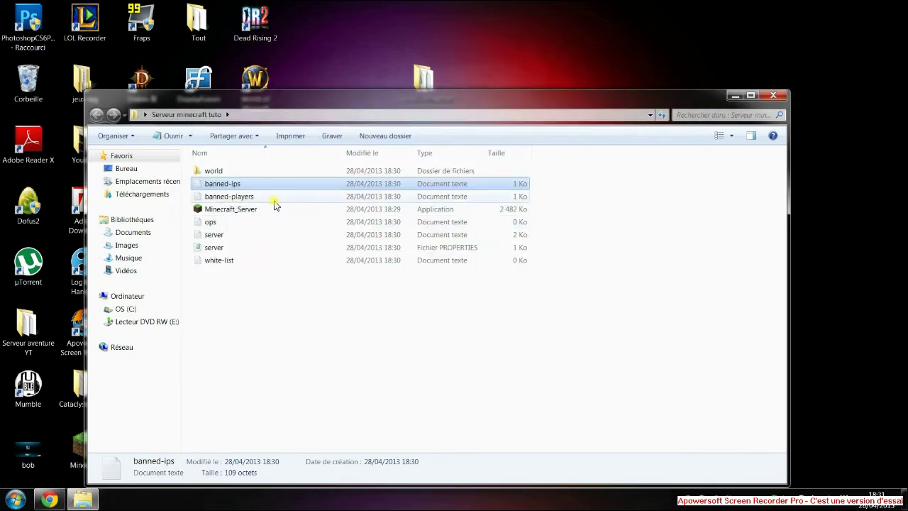
Compare the banned-ips and banned-players text files in the server folder
left_click(240, 198)
left_click(232, 186)
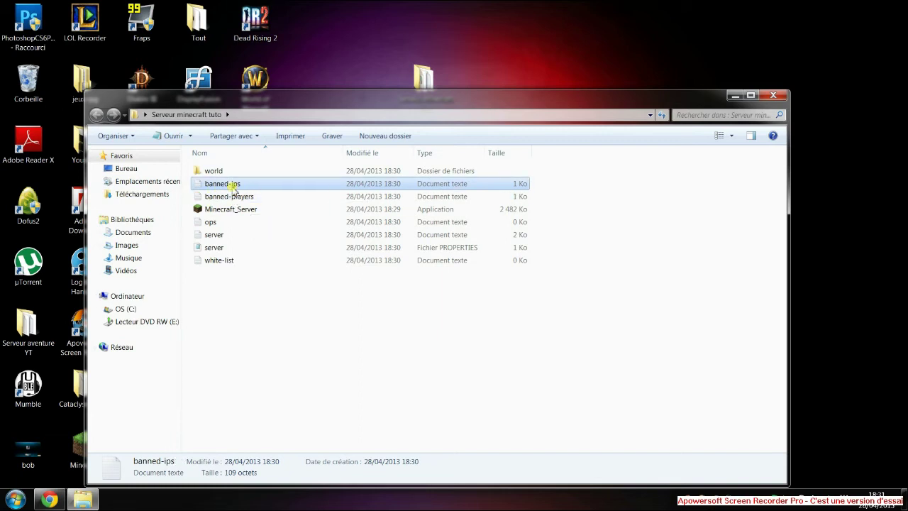
left_click(280, 196)
left_click(266, 184)
left_click(269, 197)
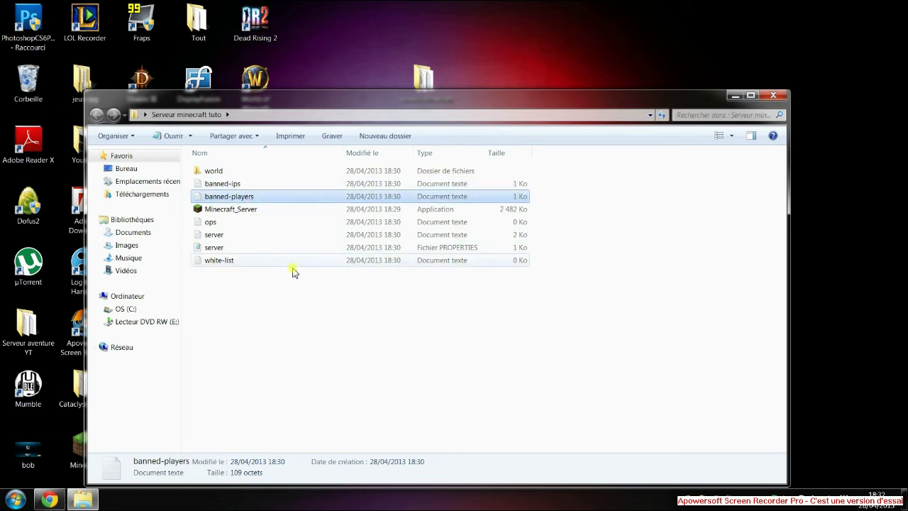
left_click(279, 332)
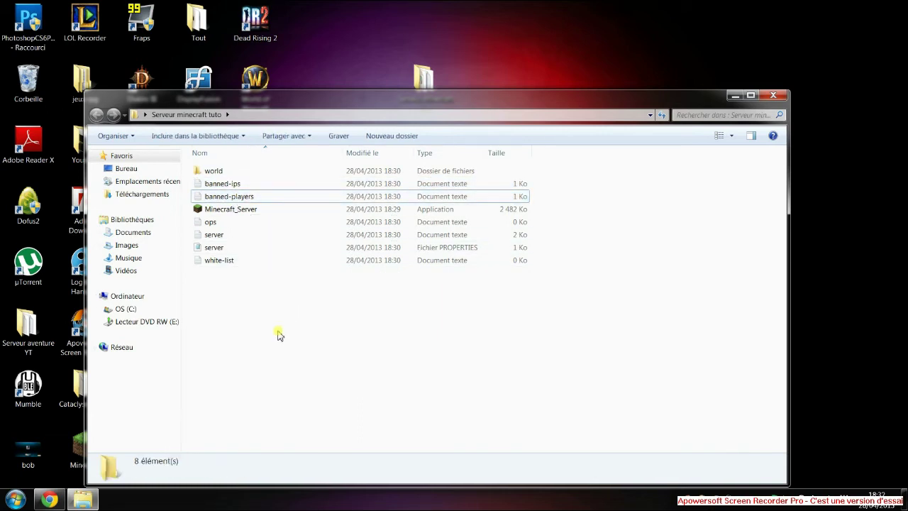
Open the ops text file to view its contents and close it
left_click(243, 223)
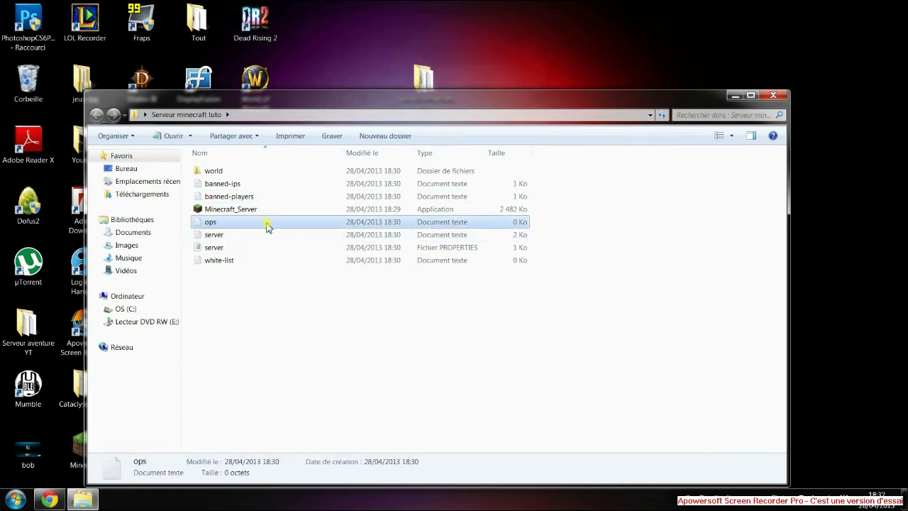
double_click(243, 223)
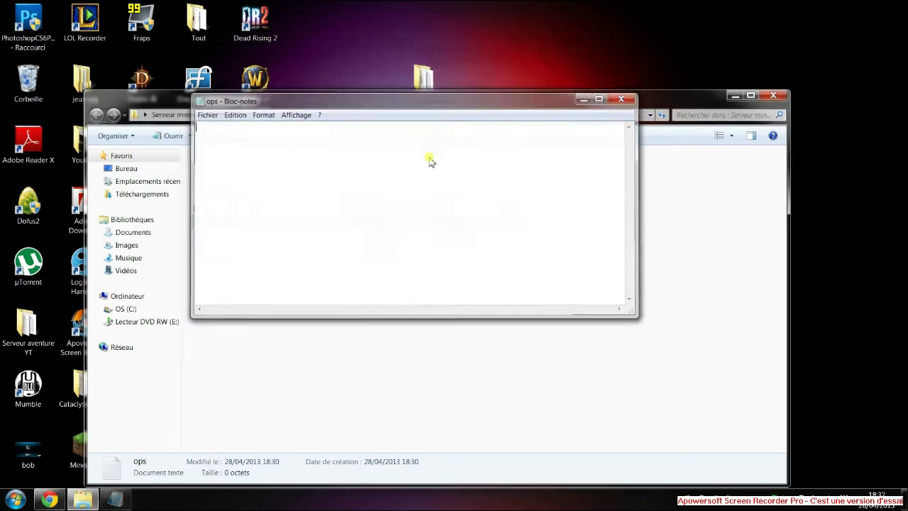
key("alt+F4")
left_click_drag(254, 366, 487, 345)
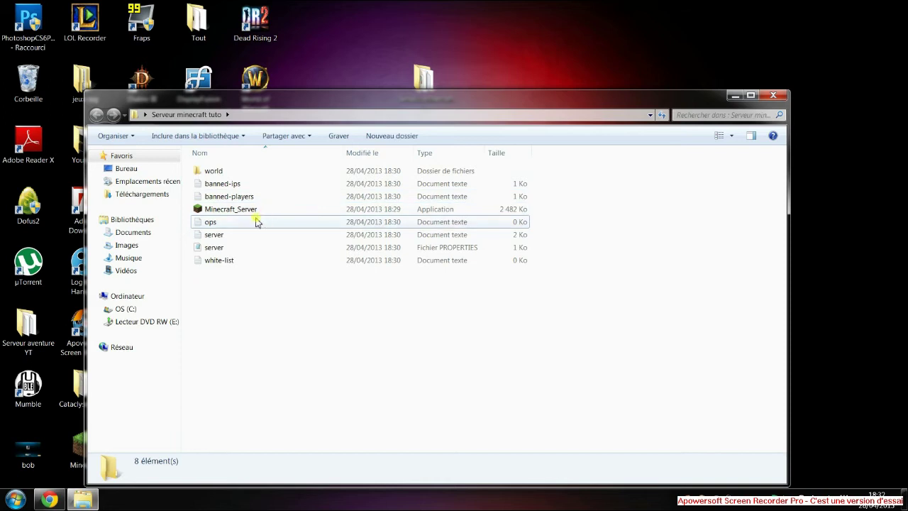
Try an operator entry in the ops file, first with the /op prefix and without it, and discard it unsaved
double_click(257, 222)
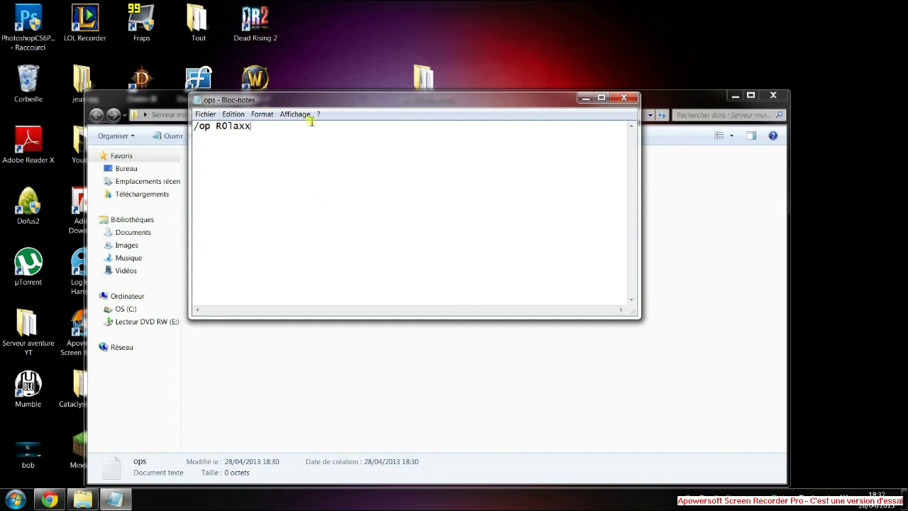
left_click(380, 142)
left_click_drag(215, 128, 90, 133)
key("BackSpace")
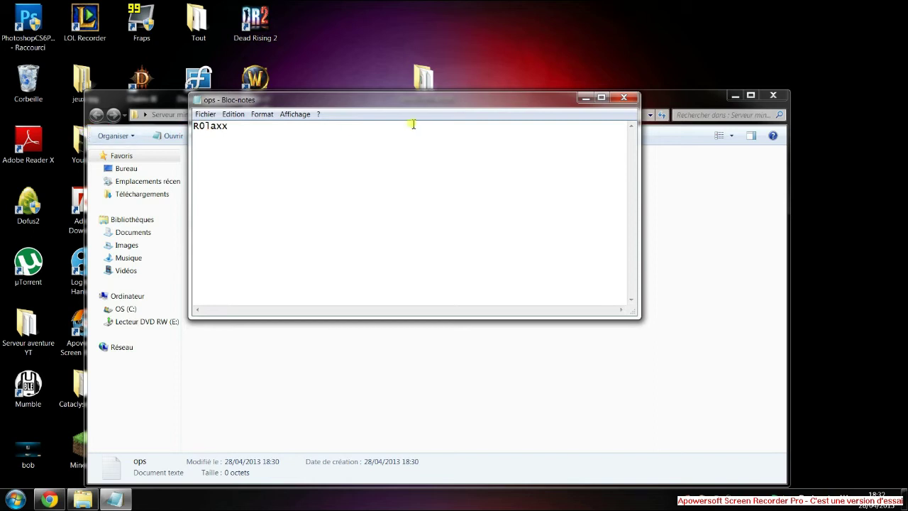
left_click_drag(279, 136, 3, 122)
key("BackSpace")
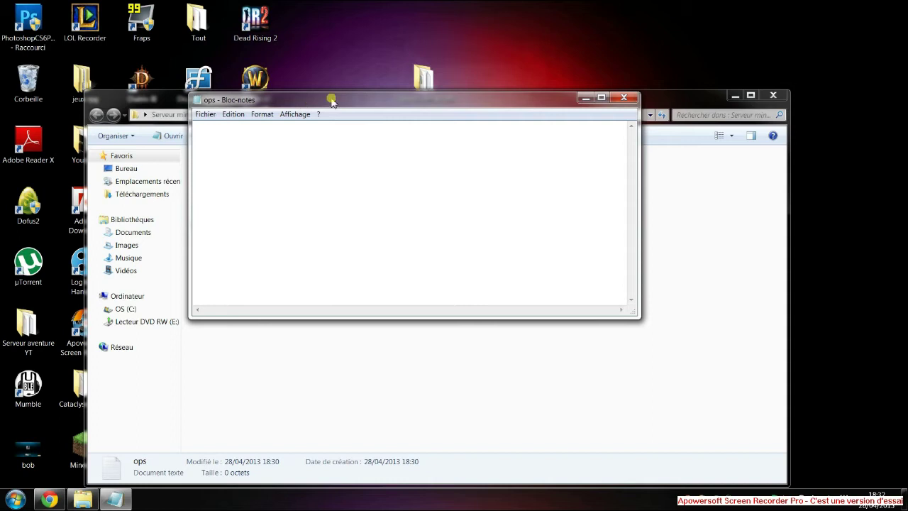
left_click(623, 97)
left_click(407, 262)
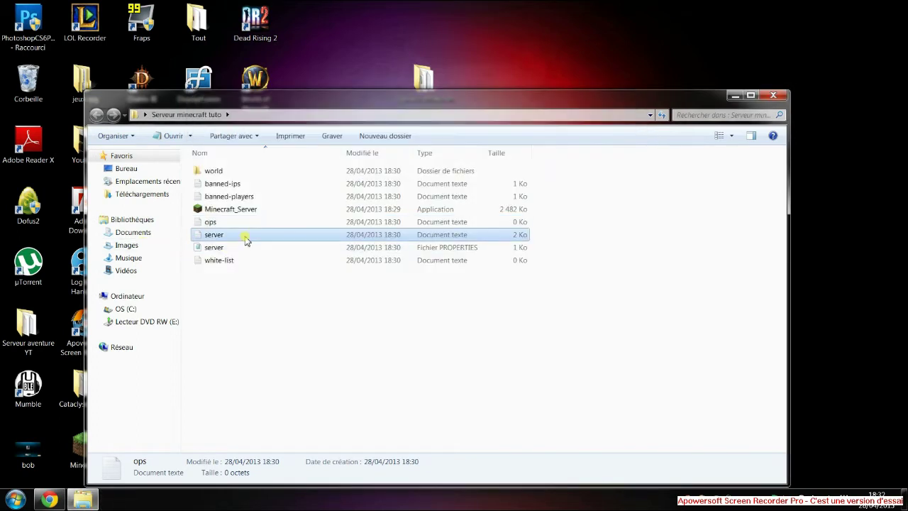
Open the server log text file full screen, review its startup entries and close it
right_click(245, 236)
double_click(236, 238)
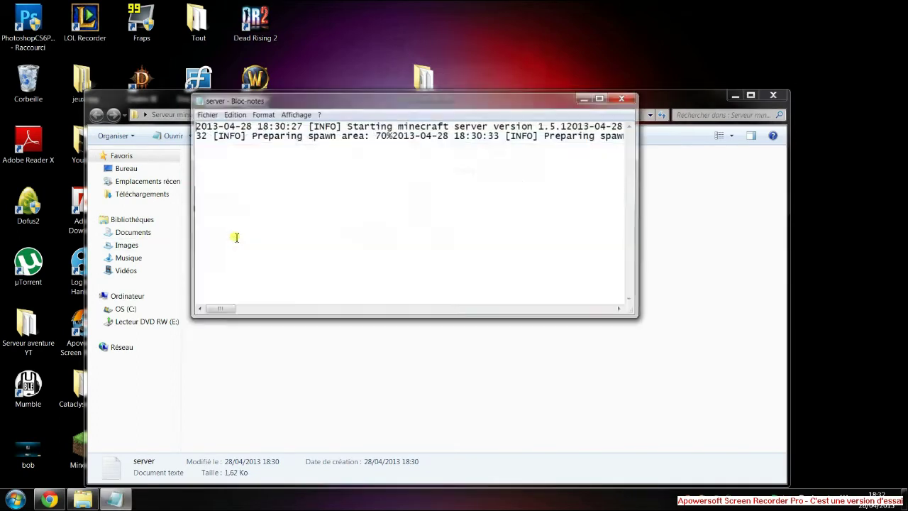
left_click(601, 97)
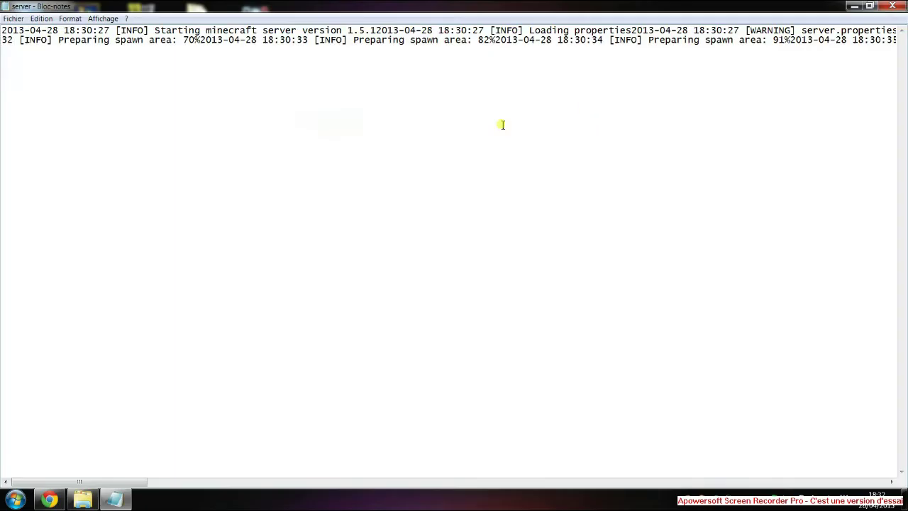
left_click(308, 40)
left_click(47, 67)
left_click(888, 6)
Open the server PROPERTIES file in the text editor
left_click(238, 248)
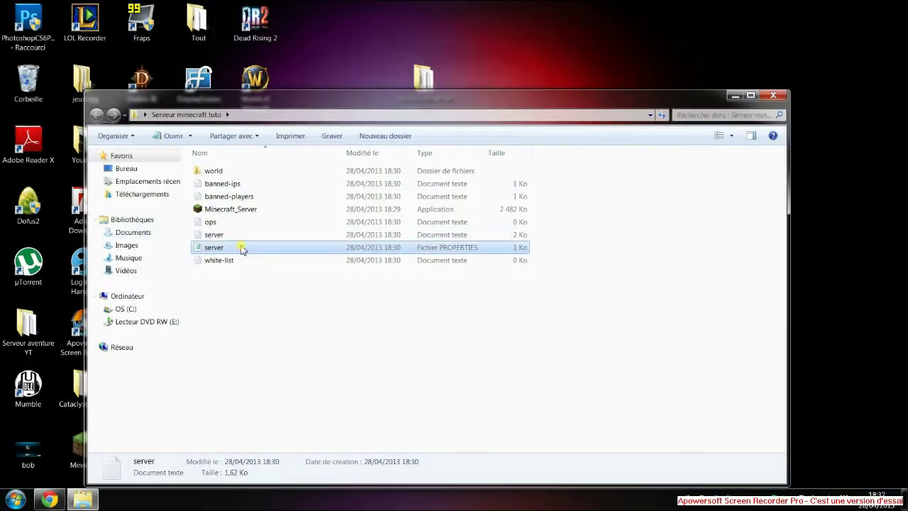
right_click(234, 250)
left_click(241, 256)
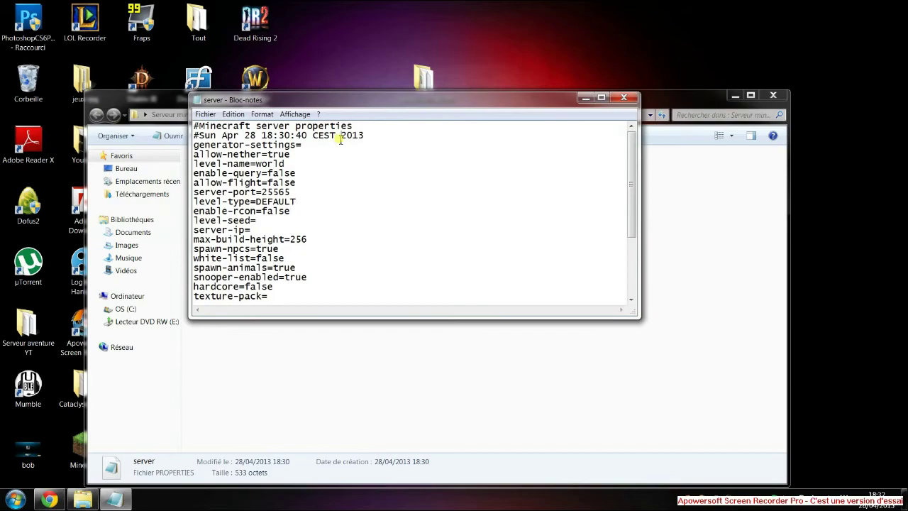
Maximize the server properties window and set allow-nether to false
left_click(601, 98)
left_click(205, 75)
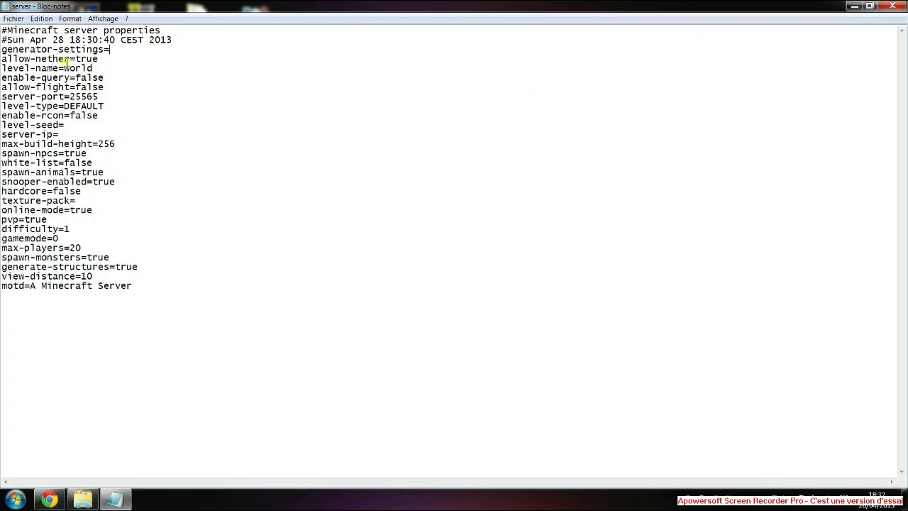
left_click_drag(130, 48, 155, 67)
left_click(160, 63)
left_click_drag(4, 59, 80, 59)
left_click(110, 58)
type("fals")
Try Paris as the level-name value beside the world folder, and restore the value to world
left_click_drag(122, 69, 64, 69)
left_click(84, 69)
left_click_drag(103, 69, 65, 70)
left_click_drag(132, 6, 286, 279)
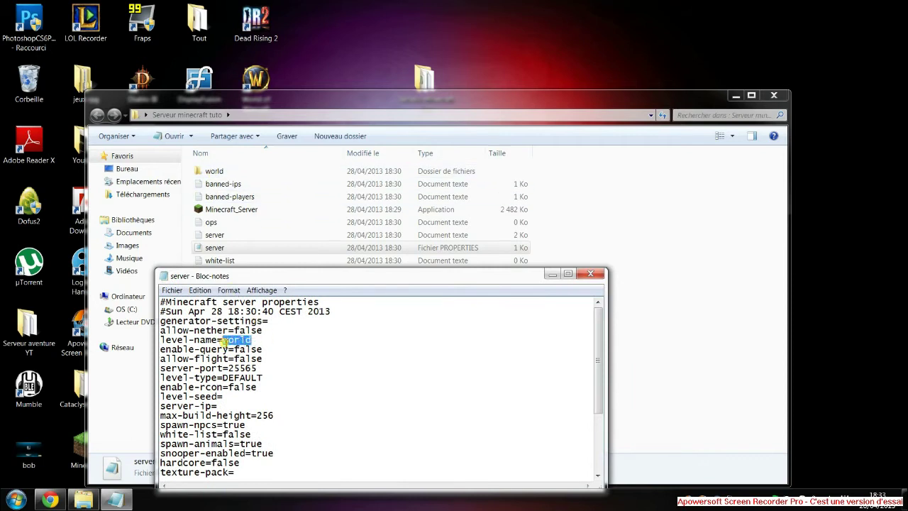
type("Paris")
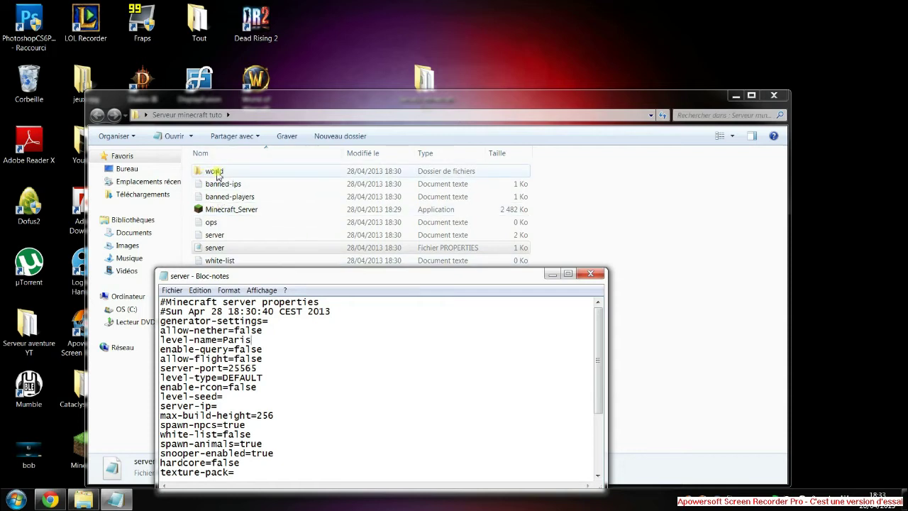
double_click(256, 341)
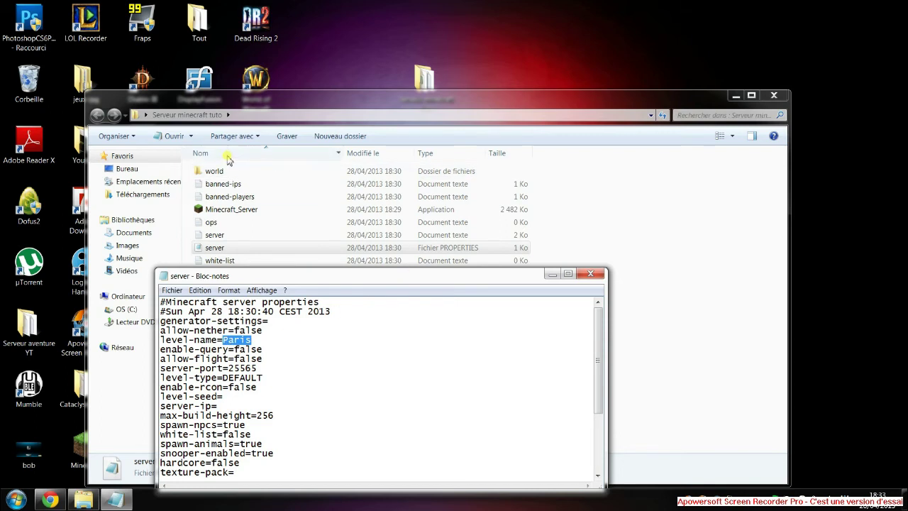
type("W")
left_click_drag(344, 278, 362, 7)
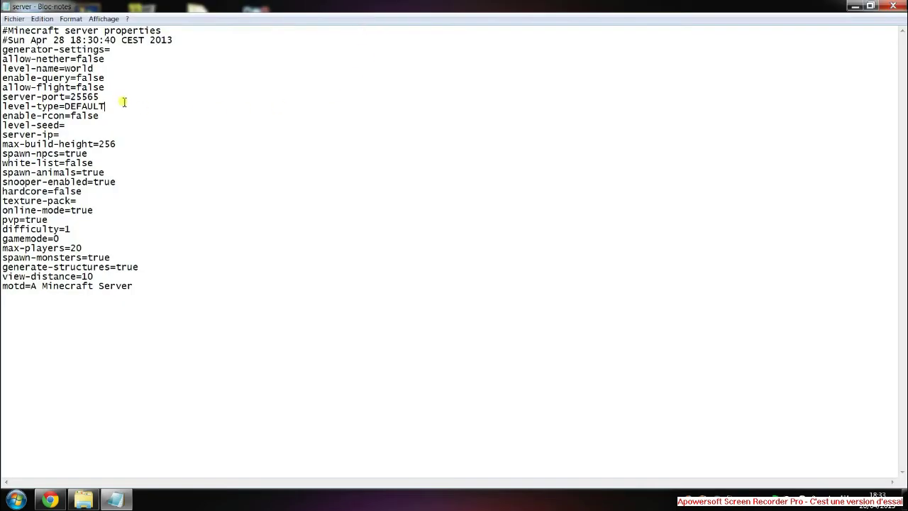
Examine the enable-query, allow-flight, server-port, level-type, level-seed and max-build-height entries in the server properties
left_click_drag(2, 78, 74, 87)
left_click(111, 88)
left_click_drag(112, 88, 77, 87)
left_click(125, 88)
left_click(122, 90)
left_click(167, 91)
left_click_drag(107, 98, 73, 112)
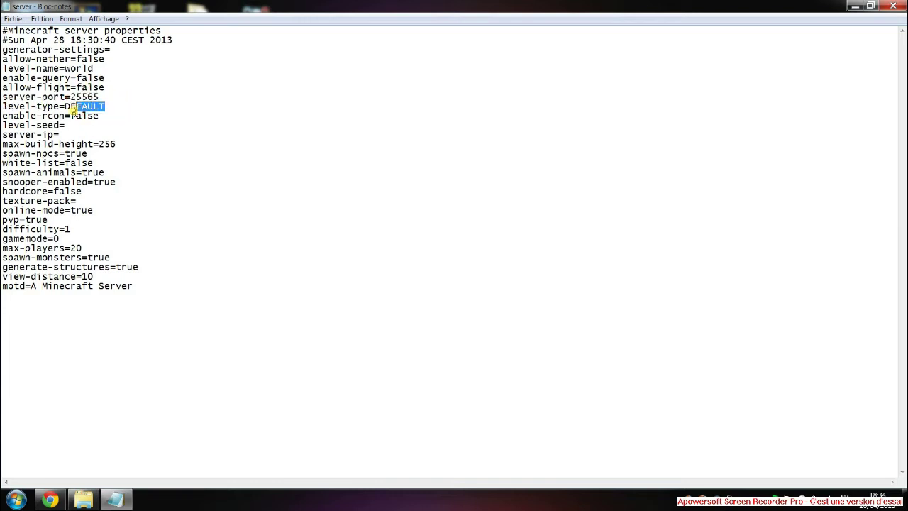
left_click(111, 107)
left_click_drag(113, 110, 64, 107)
left_click(126, 105)
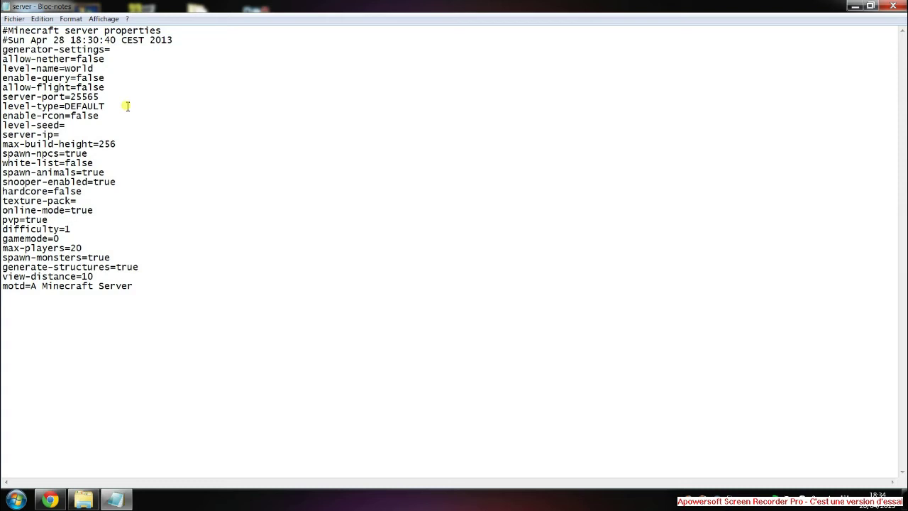
mouse_move(103, 105)
left_mouse_down()
mouse_move(76, 97)
mouse_move(65, 106)
mouse_move(126, 103)
mouse_move(63, 106)
mouse_move(119, 108)
left_mouse_up()
left_click(119, 108)
left_click(65, 125)
mouse_move(99, 144)
left_mouse_down()
mouse_move(136, 144)
mouse_move(101, 144)
left_mouse_up()
Relate the white-list text file in the server folder to the white-list property, and examine the spawn-animals entry
left_click_drag(183, 6, 566, 54)
left_click(216, 261)
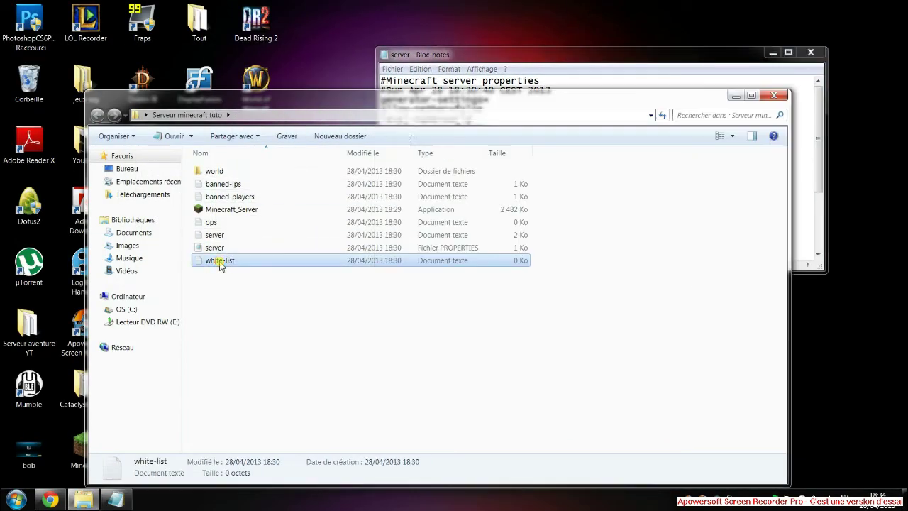
left_click(508, 56)
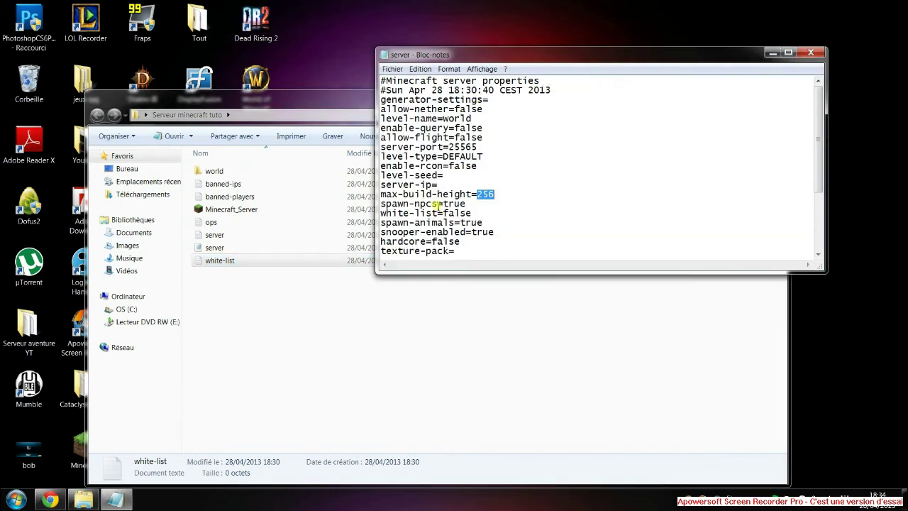
left_click(489, 212)
left_click_drag(481, 215, 447, 215)
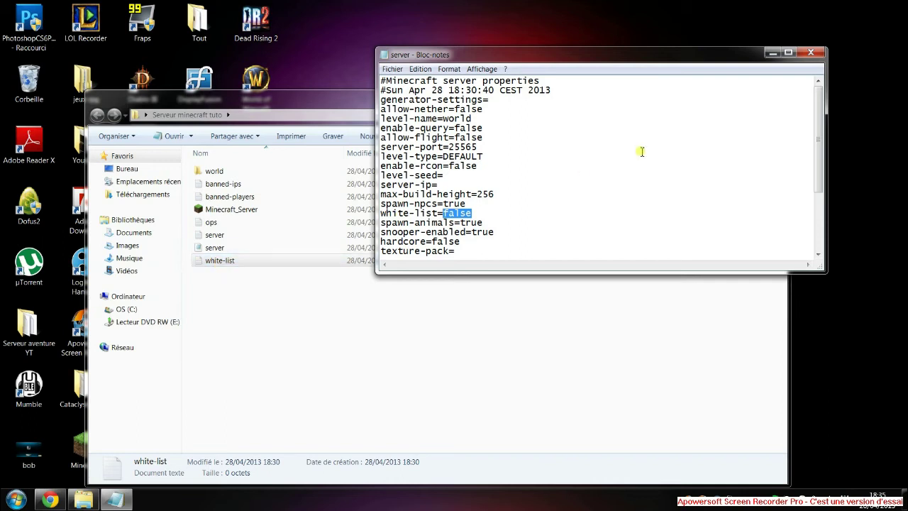
left_click(518, 221)
left_click_drag(493, 223, 435, 215)
left_click(492, 225)
Examine the hardcore, texture-pack, online-mode and pvp entries in the server properties
scroll(489, 226, "down", 1)
left_click(454, 220)
left_click(469, 217)
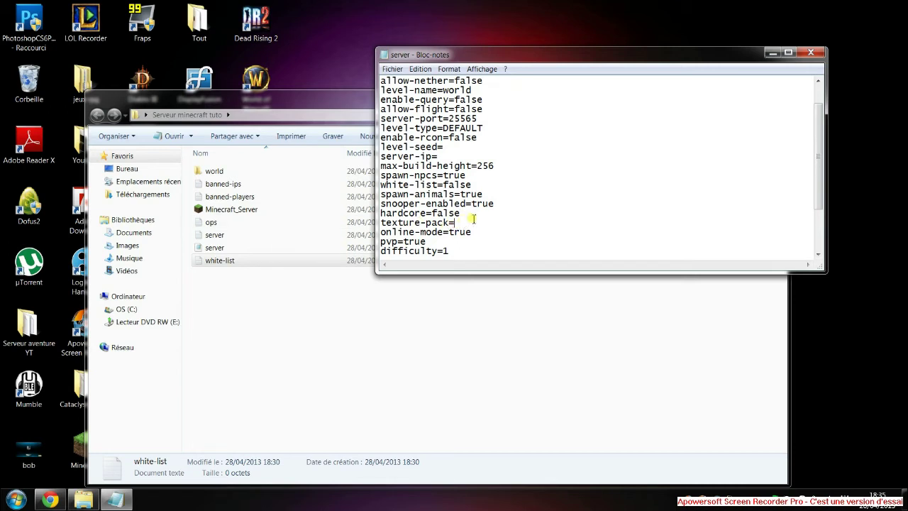
scroll(478, 218, "down", 1)
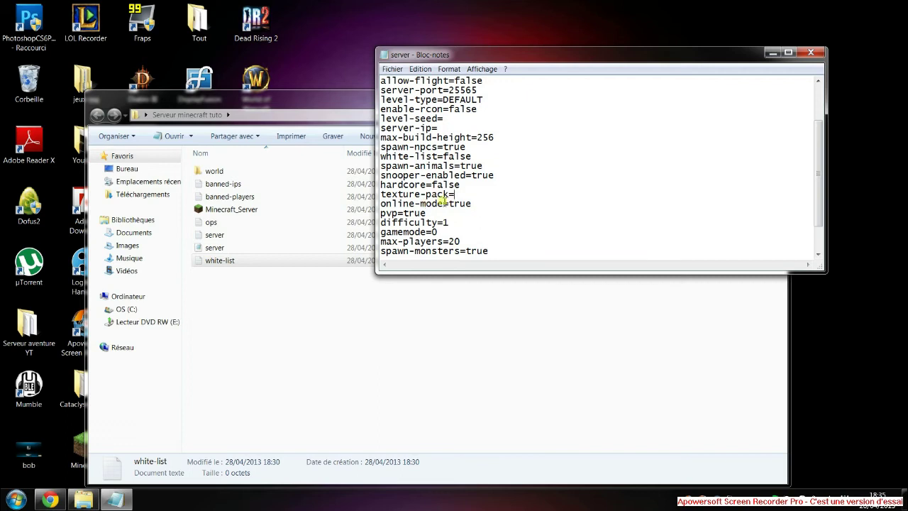
mouse_move(449, 205)
left_mouse_down()
mouse_move(473, 206)
mouse_move(447, 207)
left_mouse_up()
left_click(482, 202)
double_click(452, 213)
Open the server PROPERTIES file from the Serveur aventure YT folder, check its white-list and online-mode entries, and close both windows
left_click_drag(251, 97, 384, 88)
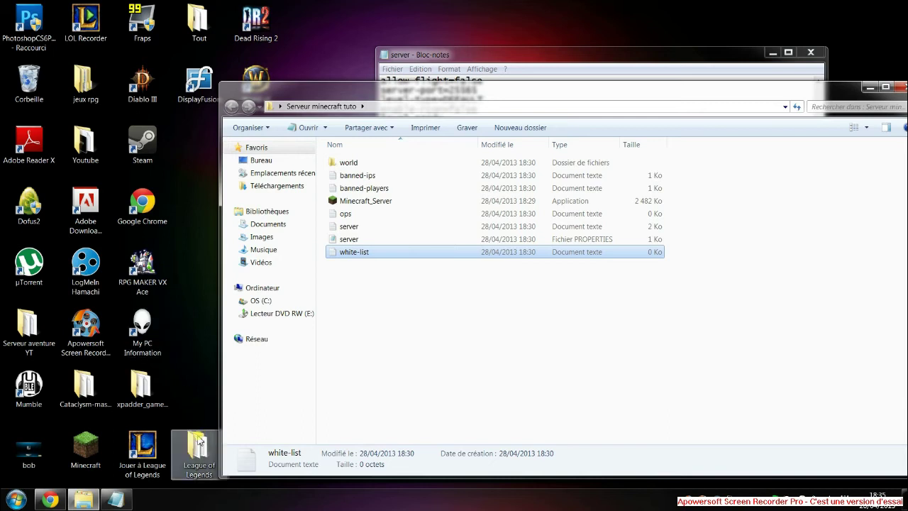
double_click(45, 303)
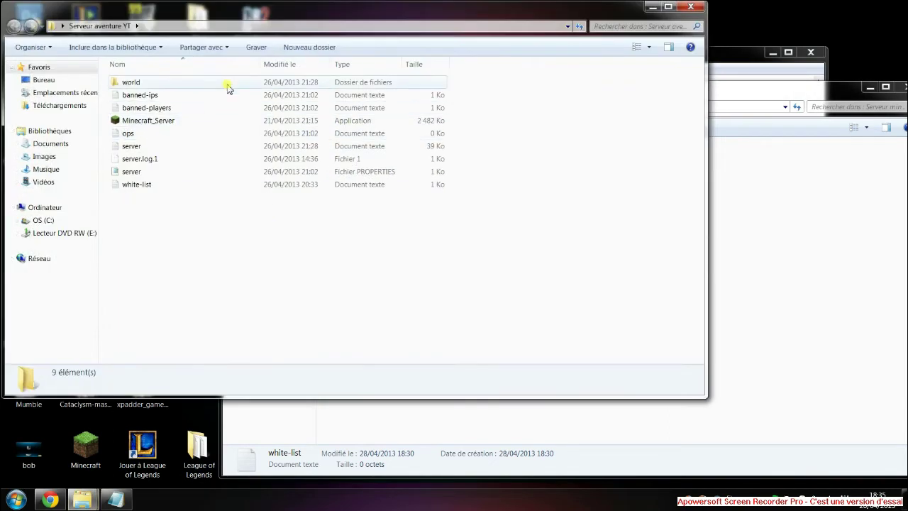
left_click(180, 173)
left_click(188, 189)
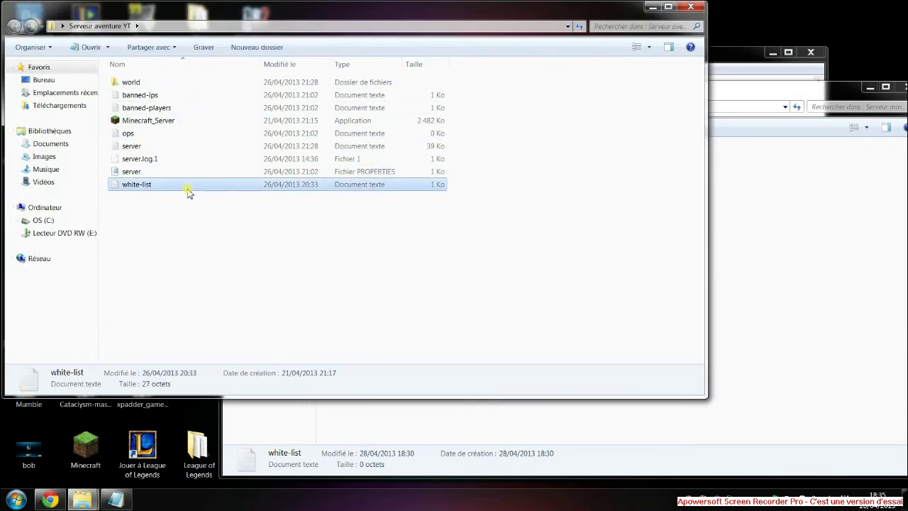
double_click(178, 173)
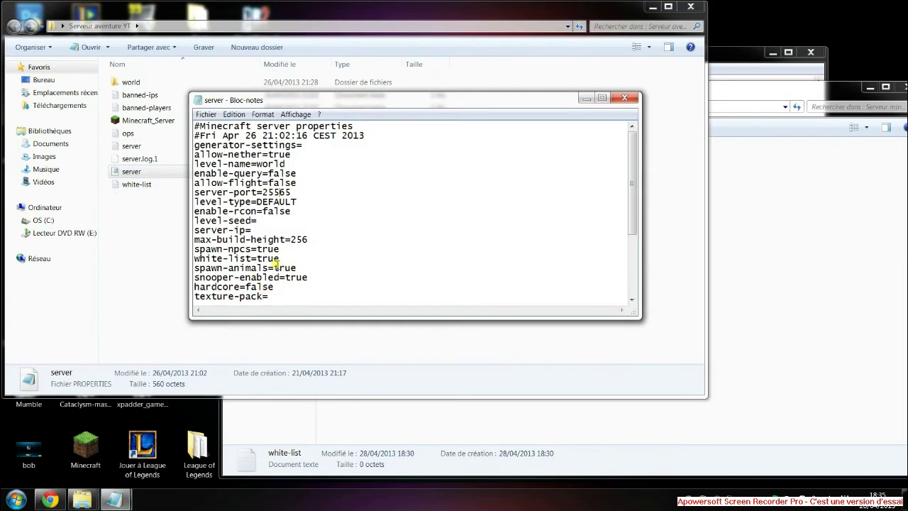
scroll(293, 262, "down", 1)
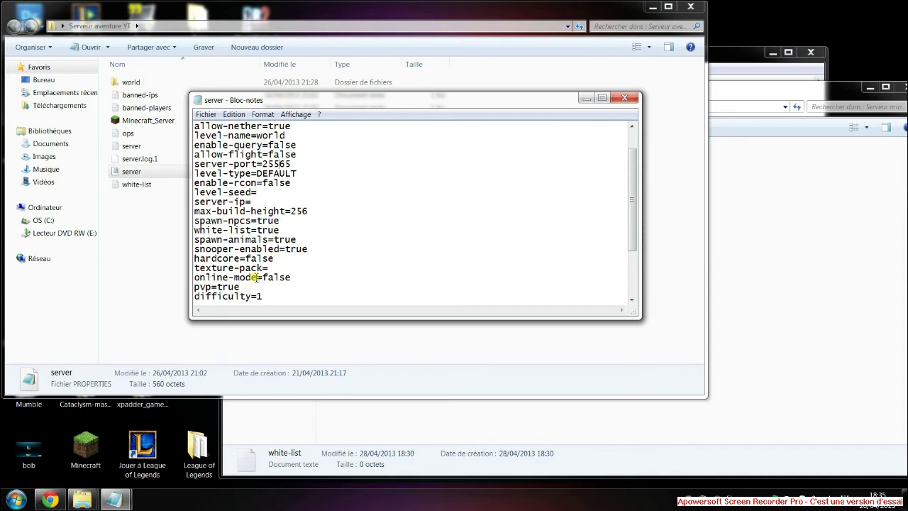
left_click(624, 98)
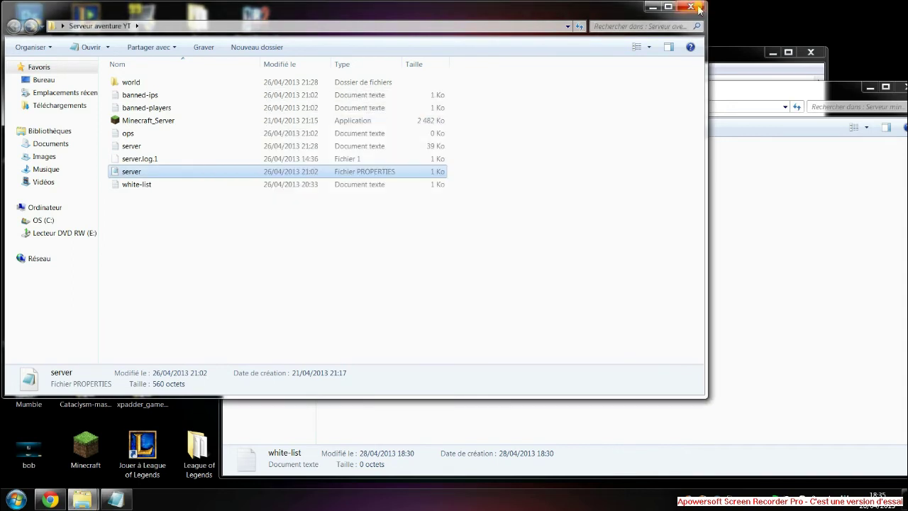
left_click(690, 7)
Return to the tutorial server's properties and examine the pvp and difficulty entries
left_click_drag(625, 54, 566, 58)
left_click(537, 139)
left_click(456, 219)
left_click_drag(446, 253, 411, 249)
left_click(423, 237)
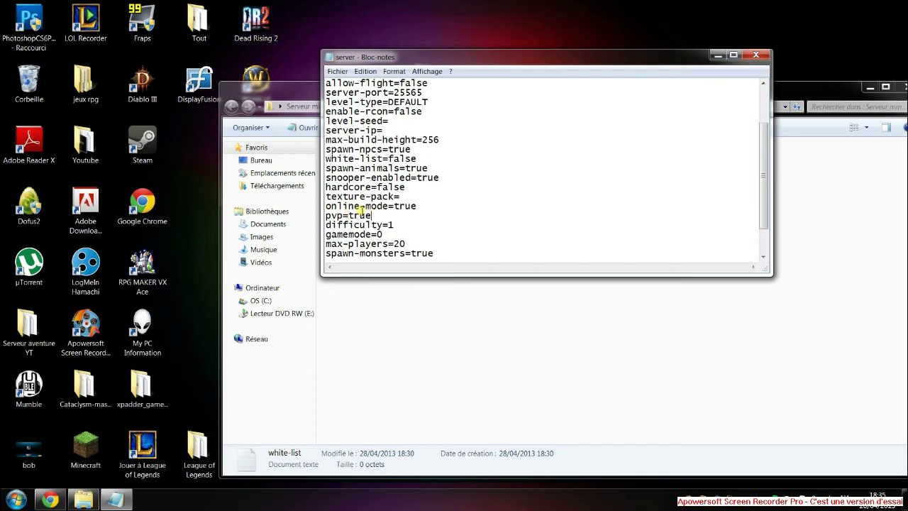
left_click_drag(351, 215, 389, 225)
left_click(382, 222)
left_click(387, 217)
left_click(415, 226)
Set gamemode to 1 and max-players to 2 in the server properties
left_click_drag(387, 234, 376, 235)
type("1")
left_click(408, 228)
double_click(408, 244)
type("2")
double_click(395, 244)
Examine the spawn-monsters, generate-structures and view-distance entries near the end of the server properties
left_click_drag(436, 253, 409, 253)
left_click(454, 251)
scroll(454, 250, "down", 2)
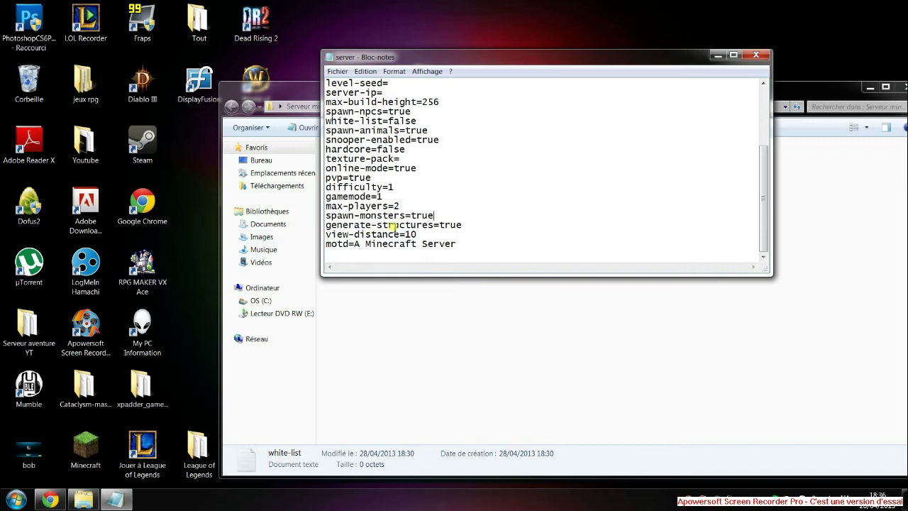
double_click(451, 224)
left_click(413, 233)
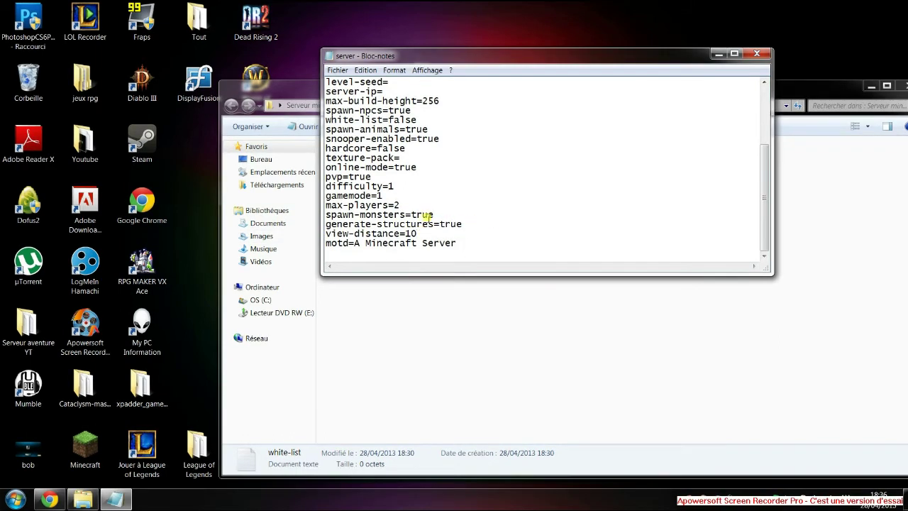
left_click_drag(441, 224, 472, 223)
left_click(448, 214)
mouse_move(408, 233)
left_mouse_down()
mouse_move(405, 245)
mouse_move(437, 225)
mouse_move(418, 234)
left_mouse_up()
Set the motd to "Serveur tuto by" followed by the author's nickname, and save and close the properties file
left_click_drag(355, 245, 482, 242)
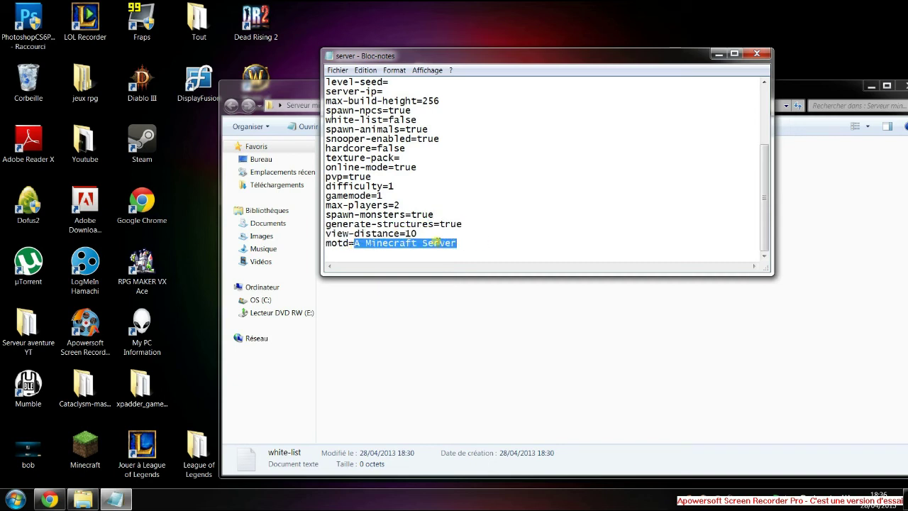
left_click_drag(355, 243, 468, 241)
type("Serveur tuto by Roro")
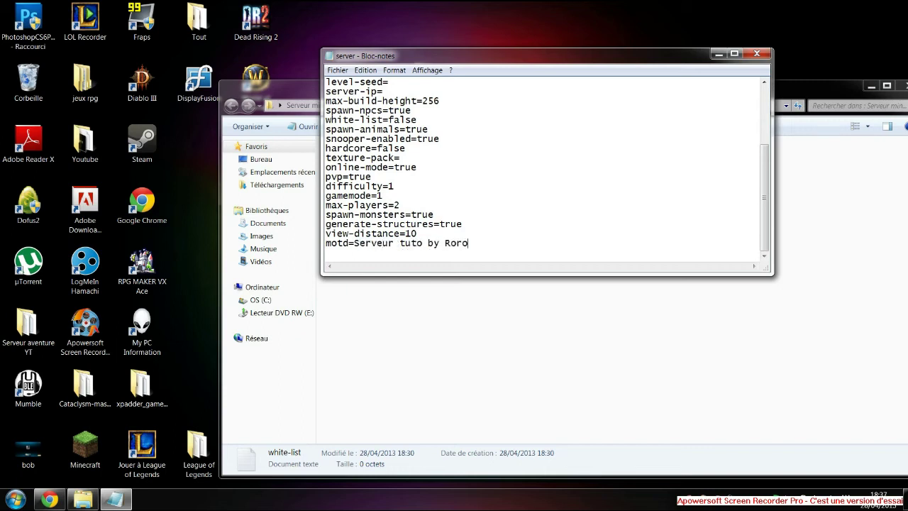
left_click(339, 70)
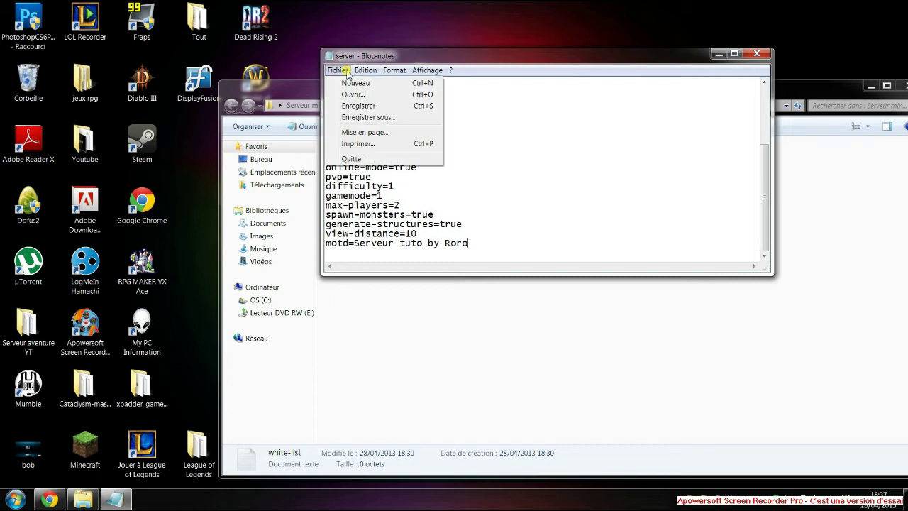
left_click(371, 106)
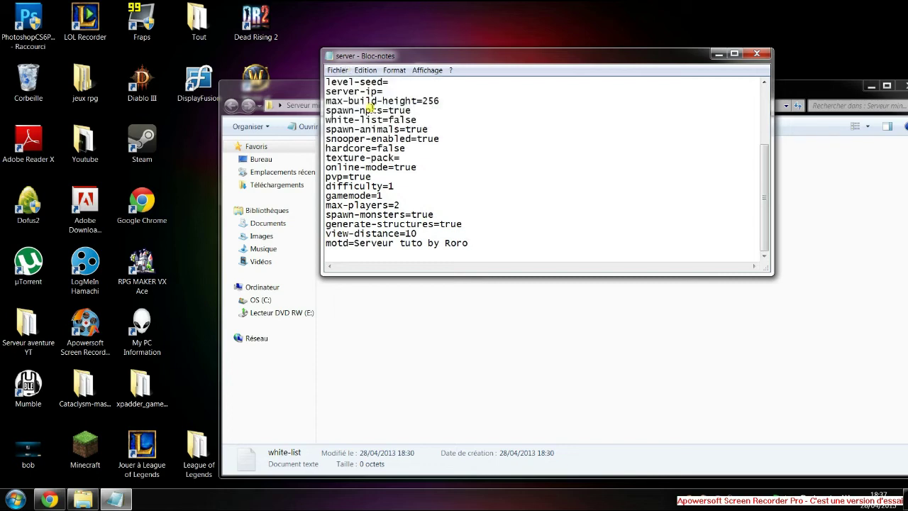
left_click(757, 53)
Enter a player's username in the white-list text file, and save and close it
left_click(430, 299)
double_click(395, 253)
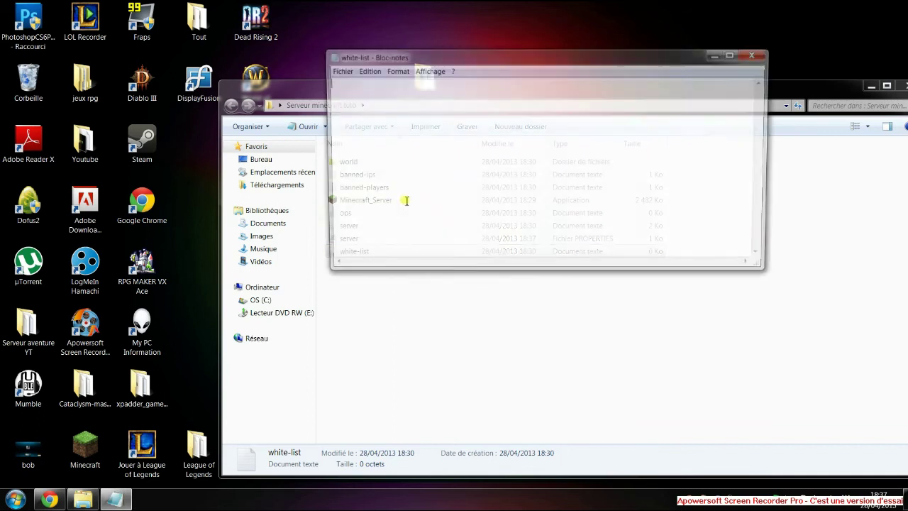
type("R0laxx")
left_click_drag(369, 86, 119, 79)
type("X")
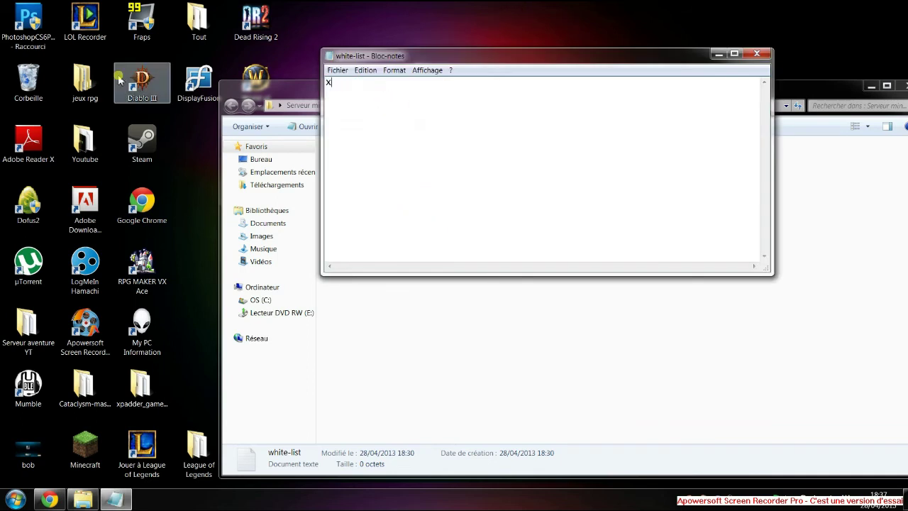
left_click(338, 71)
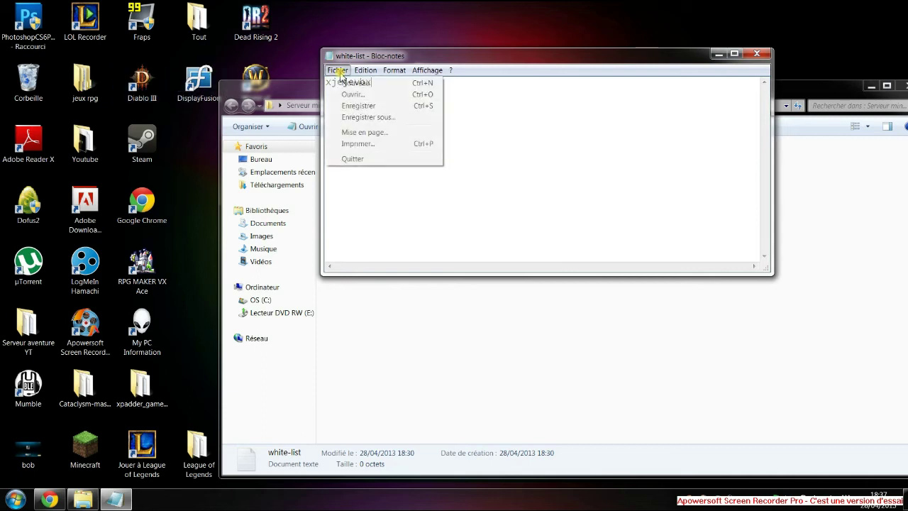
left_click(352, 107)
left_click(757, 53)
Close the Serveur minecraft tuto folder window
left_click_drag(802, 97, 640, 51)
left_click_drag(310, 345, 242, 359)
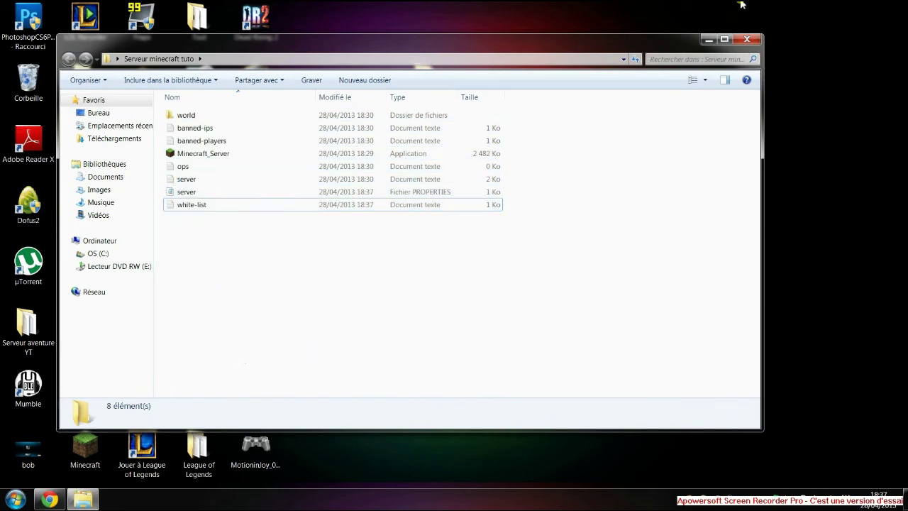
left_click(749, 41)
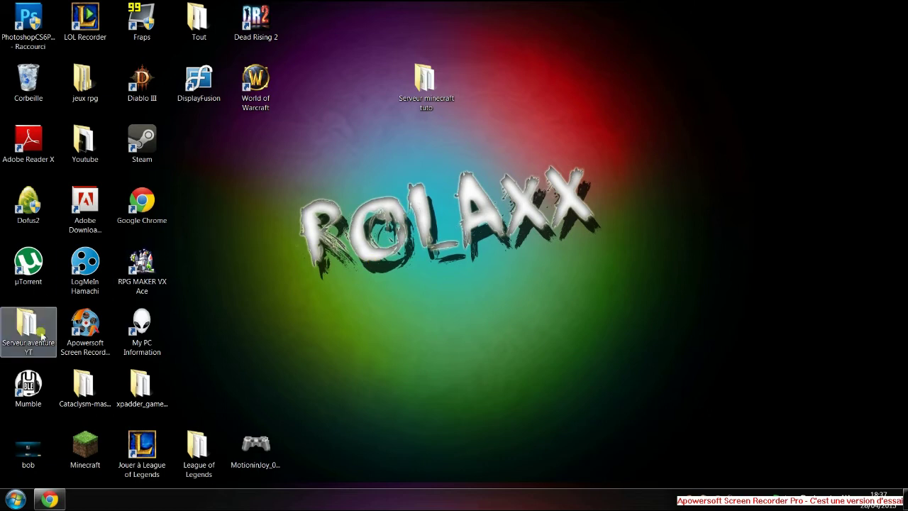
Move the LogMeIn Hamachi shortcut to the middle of the desktop, launch Hamachi, and enlarge and reposition its window
left_click_drag(95, 259, 378, 193)
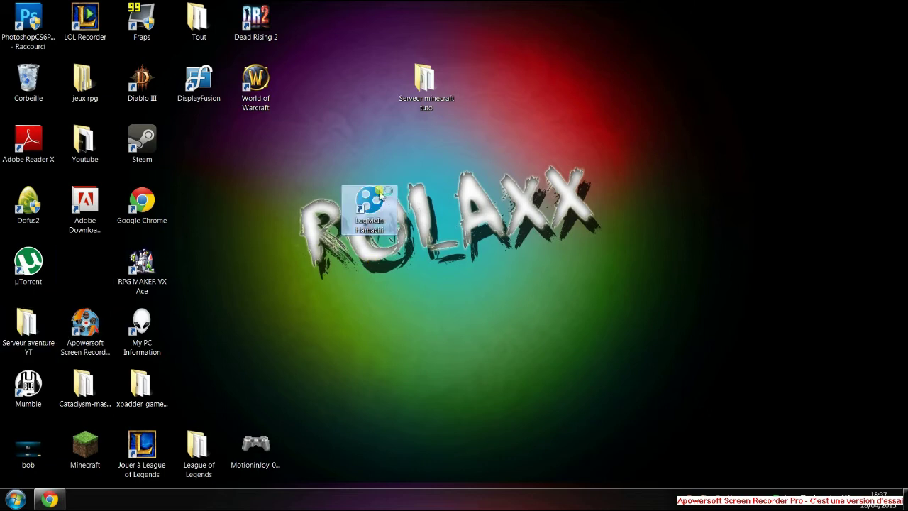
double_click(381, 196)
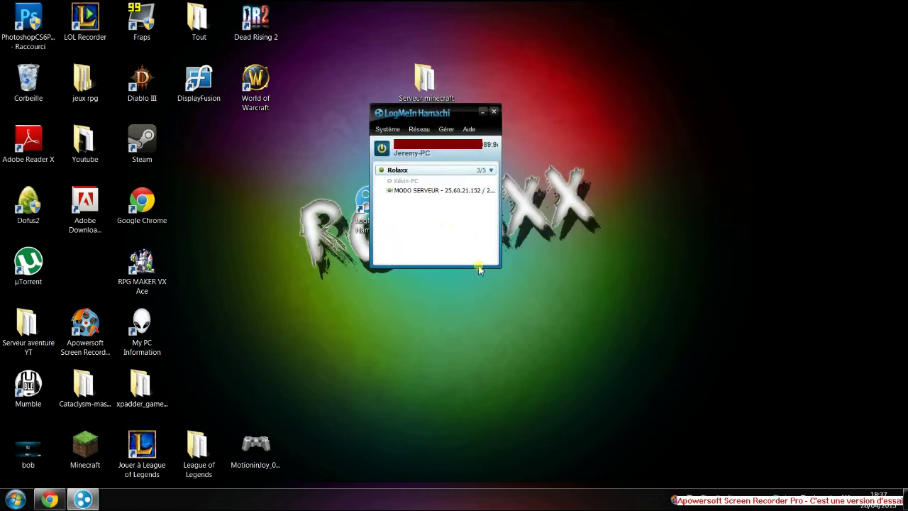
left_click_drag(477, 268, 440, 431)
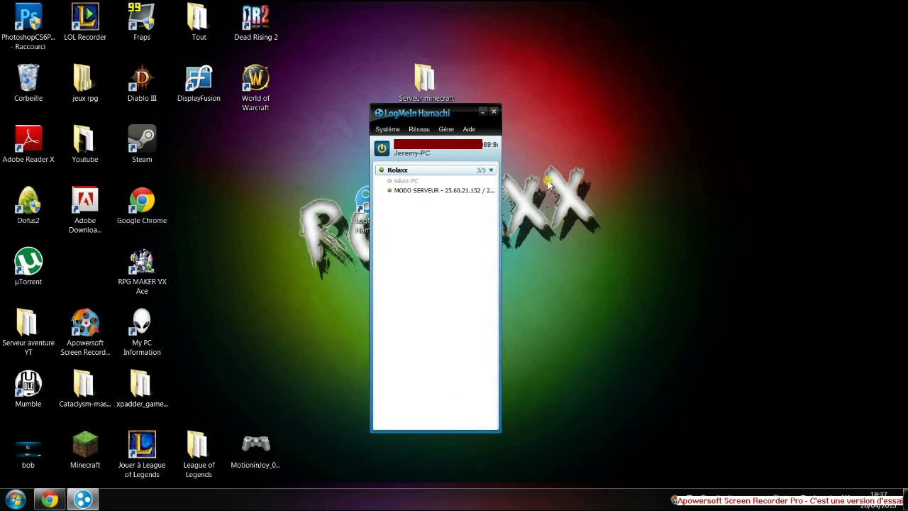
left_click_drag(502, 227, 601, 229)
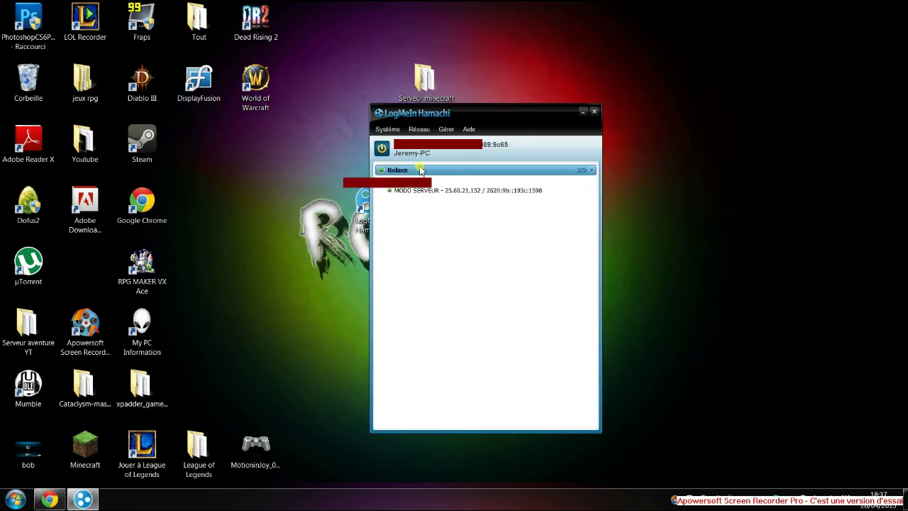
left_click_drag(572, 98, 388, 152)
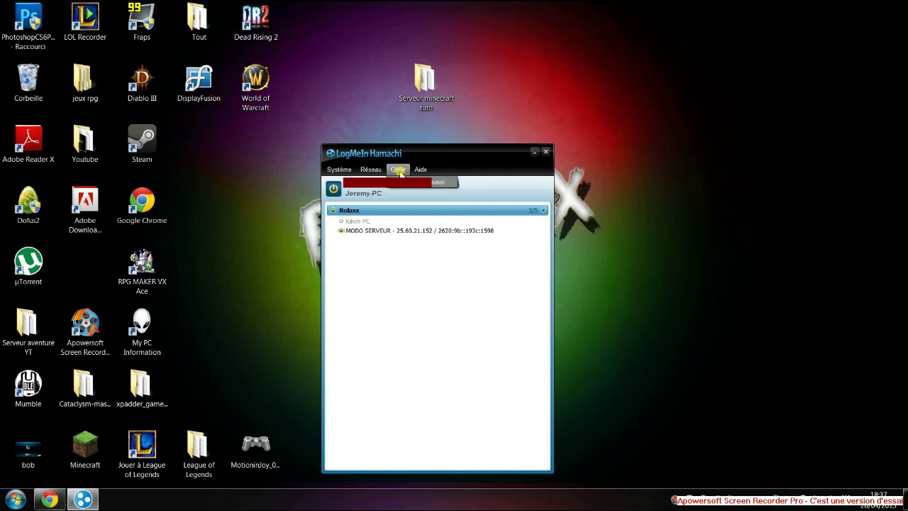
Create a Hamachi network with the ID "Serveur minecraft tuto", entering and confirming a network password, and select it in the network list
left_click_drag(409, 155, 411, 138)
left_click(375, 152)
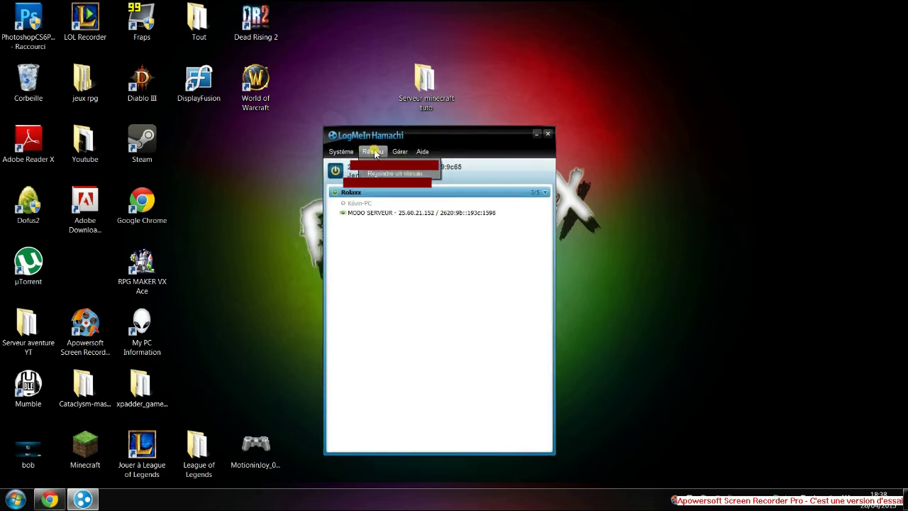
left_click(374, 152)
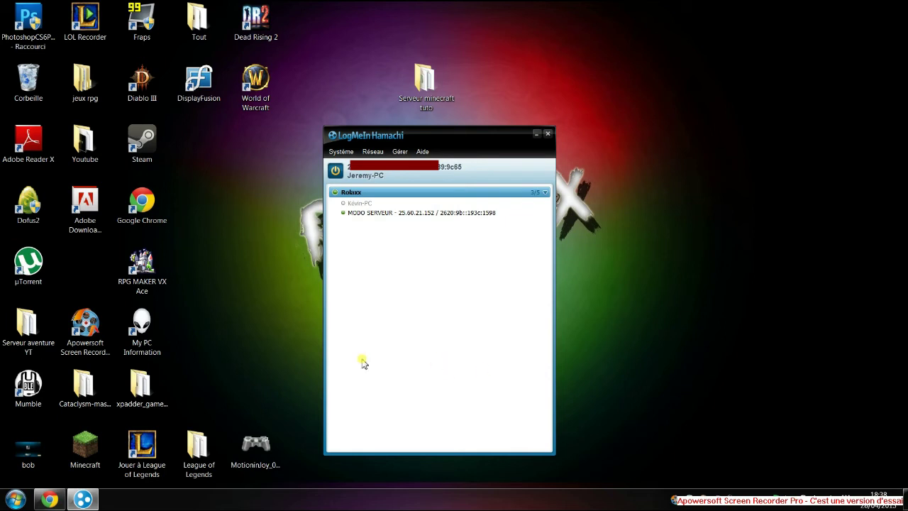
left_click(372, 152)
left_click(388, 169)
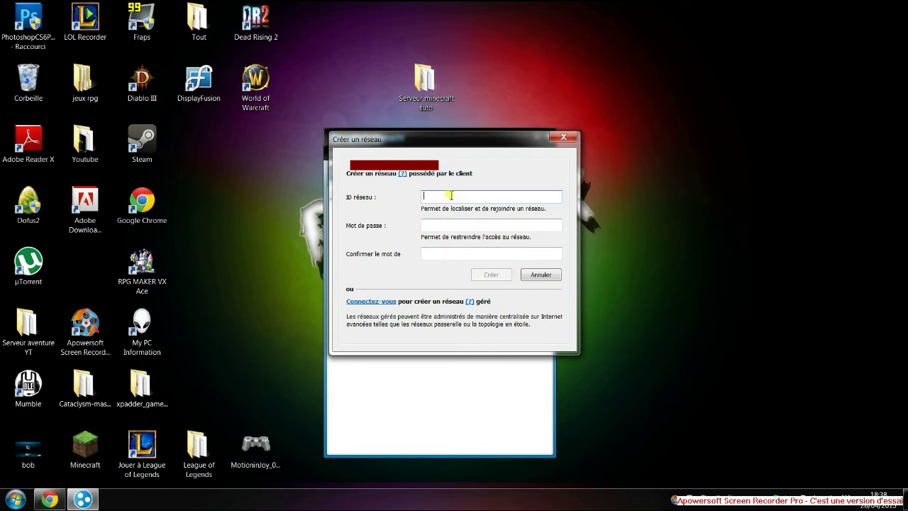
type("Serveur minecraft tuto")
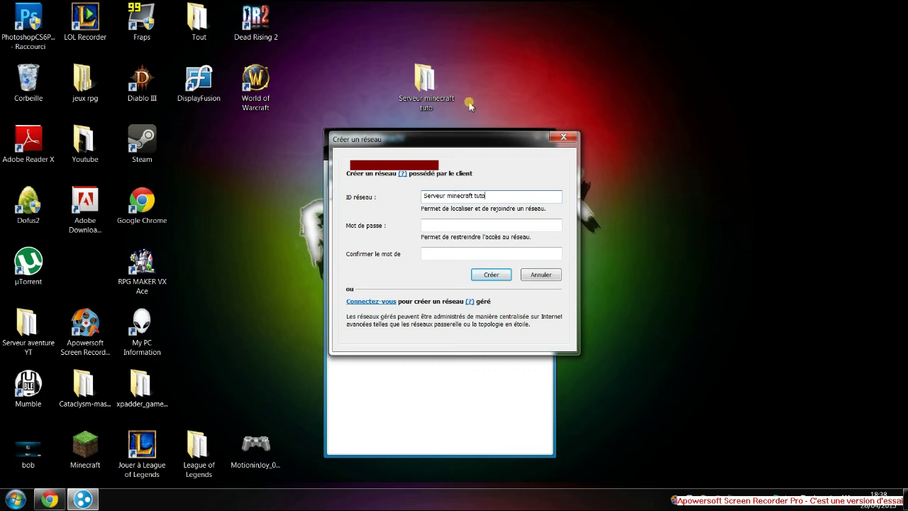
left_click(454, 225)
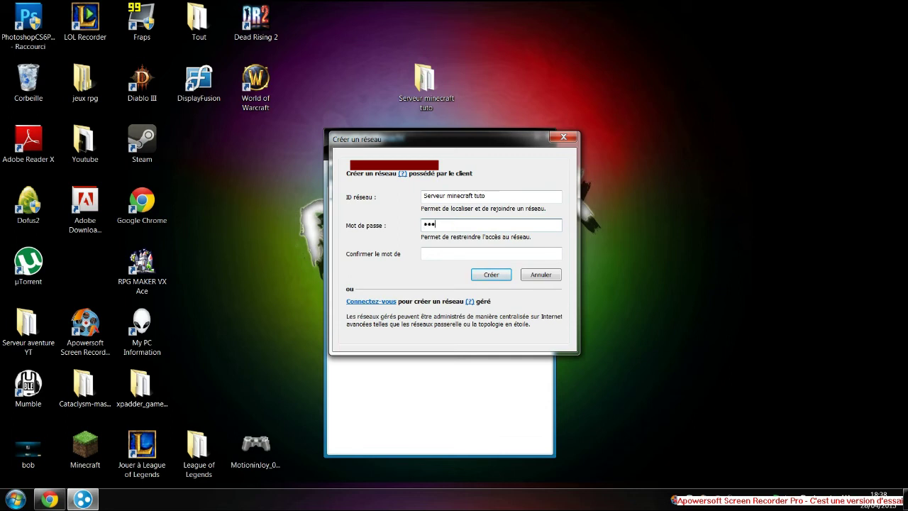
type("•••")
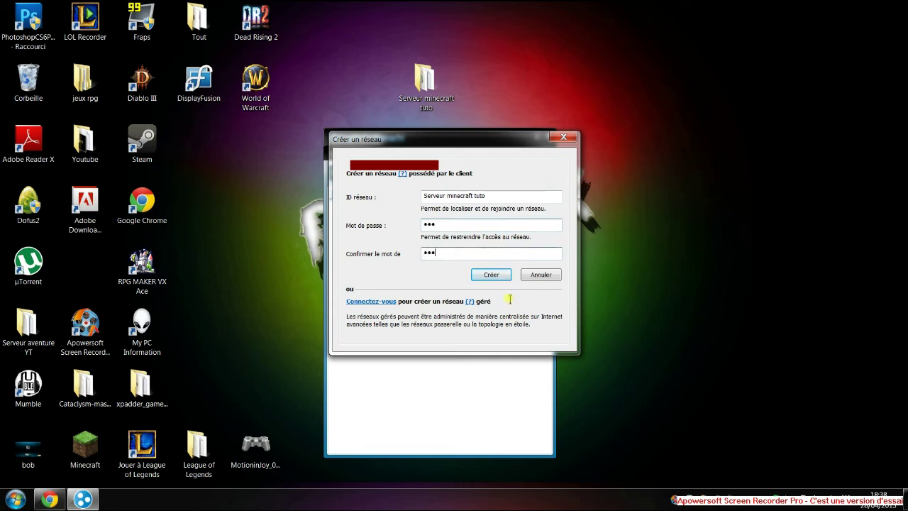
left_click(482, 278)
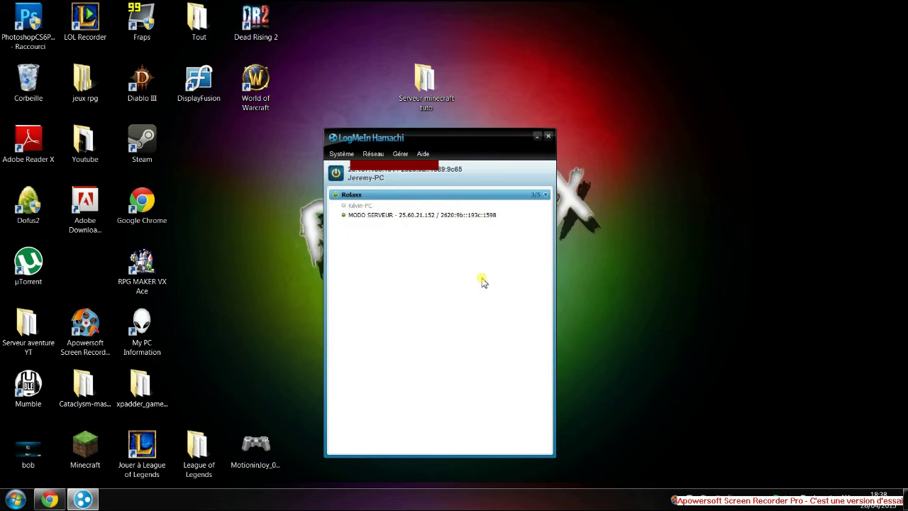
left_click(421, 226)
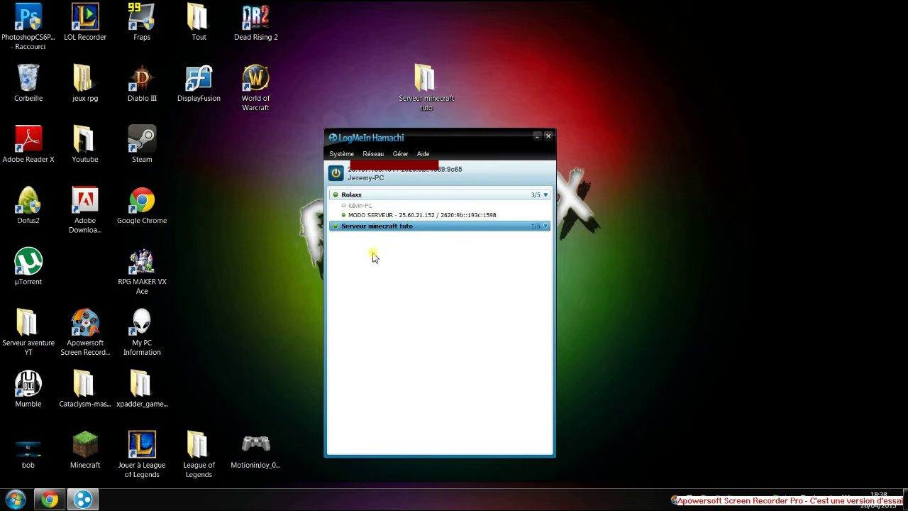
Move the Serveur minecraft tuto folder to the upper edge of the desktop, then open it briefly and close it
mouse_move(468, 130)
left_mouse_down()
mouse_move(491, 128)
mouse_move(461, 142)
left_mouse_up()
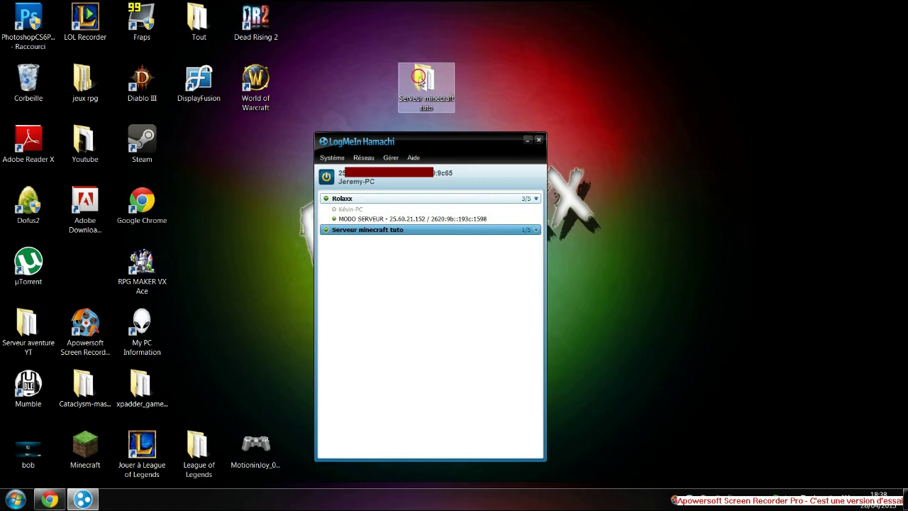
left_click_drag(428, 81, 497, 30)
double_click(496, 21)
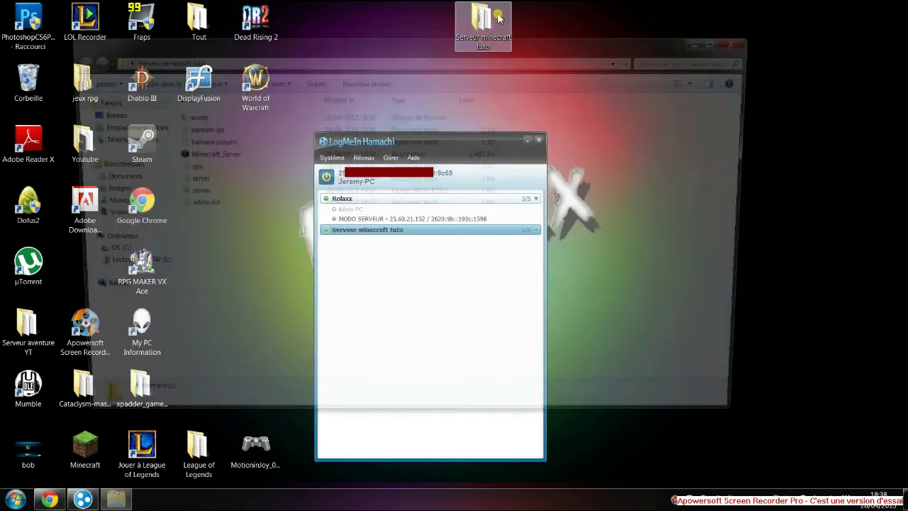
left_click(745, 39)
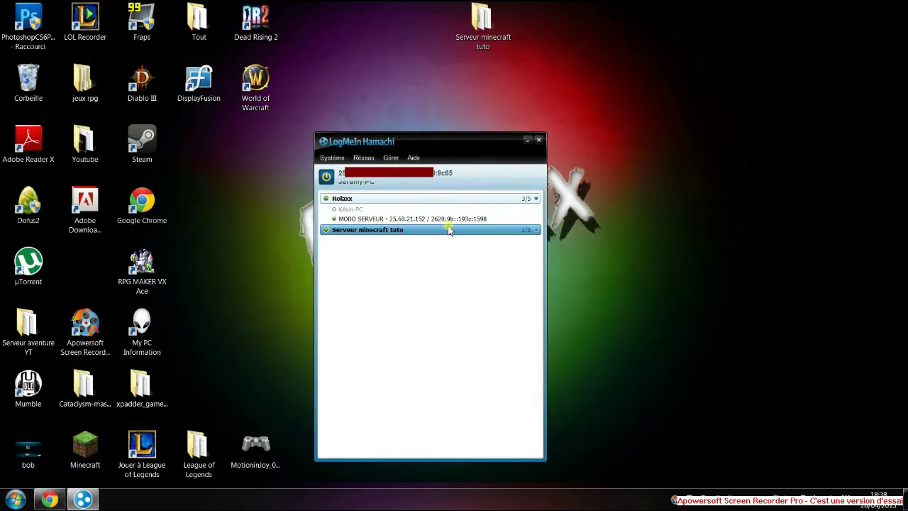
Copy this computer's IPv4 address from Hamachi
mouse_move(390, 234)
left_click(349, 177)
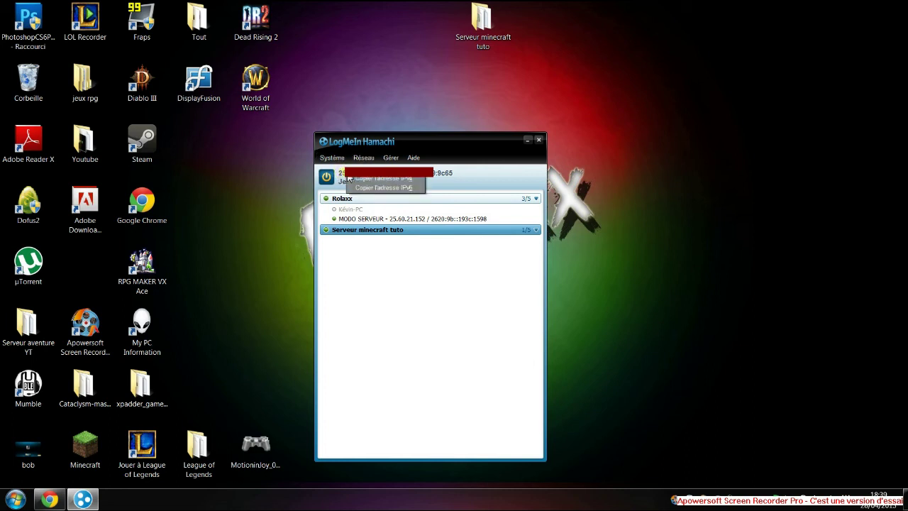
right_click(472, 181)
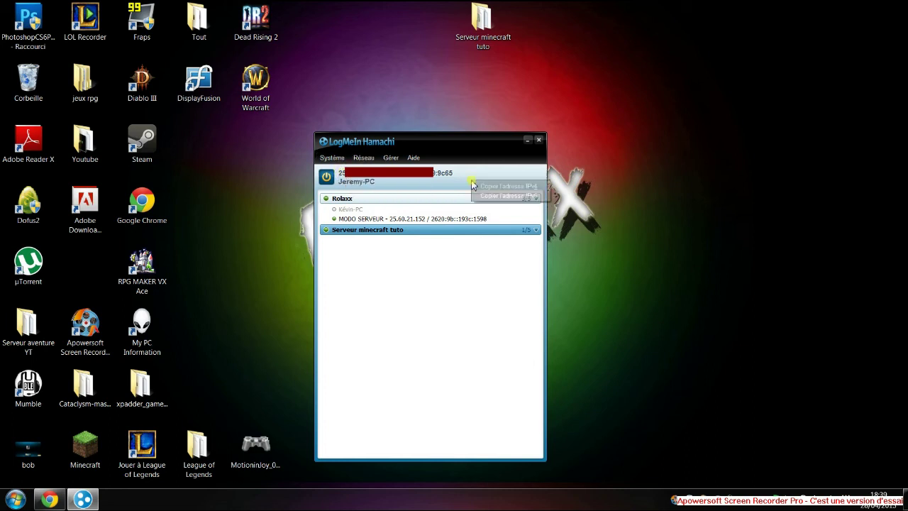
left_click(379, 200)
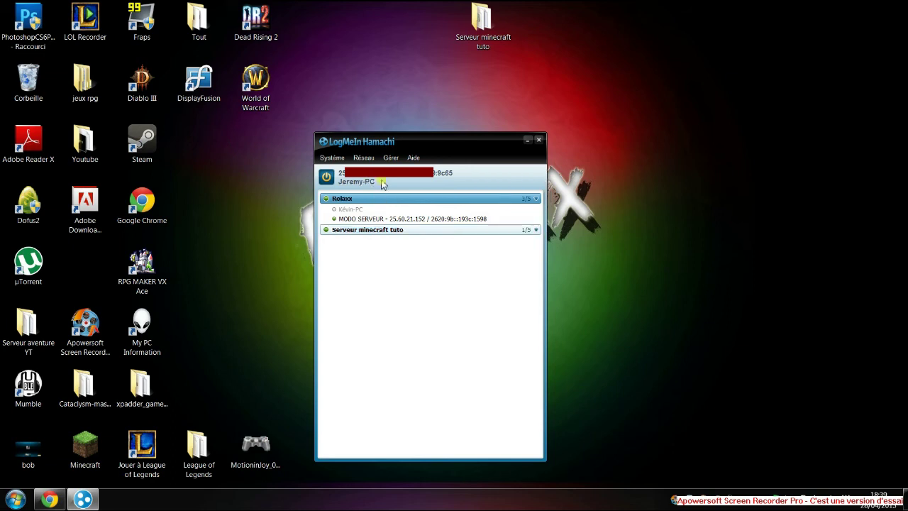
right_click(361, 182)
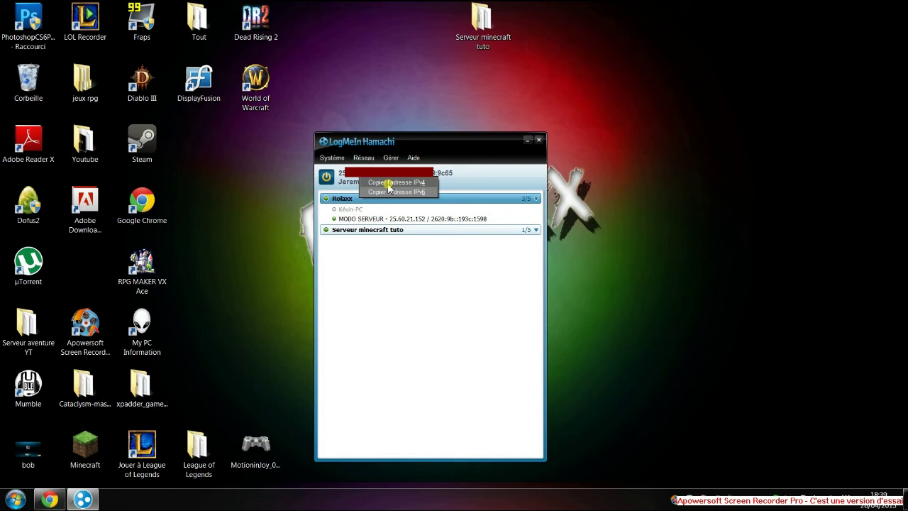
left_click(388, 183)
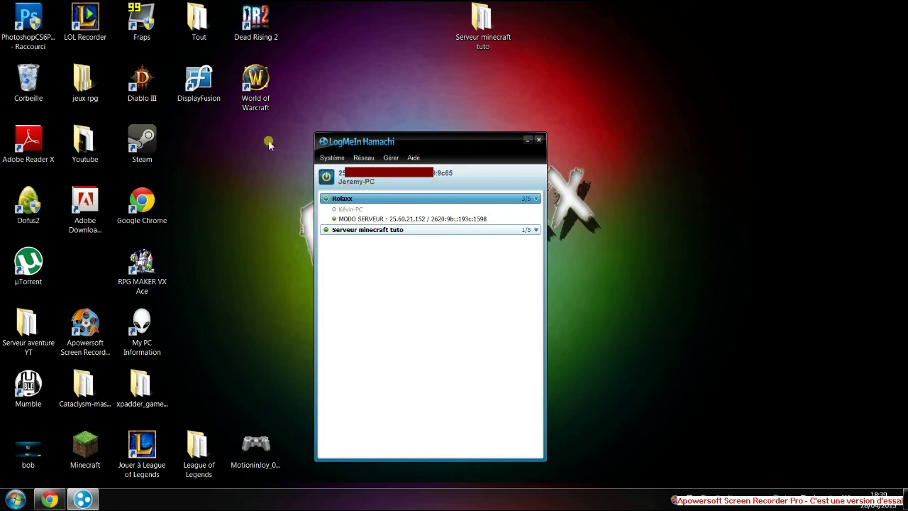
Launch Minecraft from the desktop, maximize the launcher window, and log in with the remembered account
double_click(89, 463)
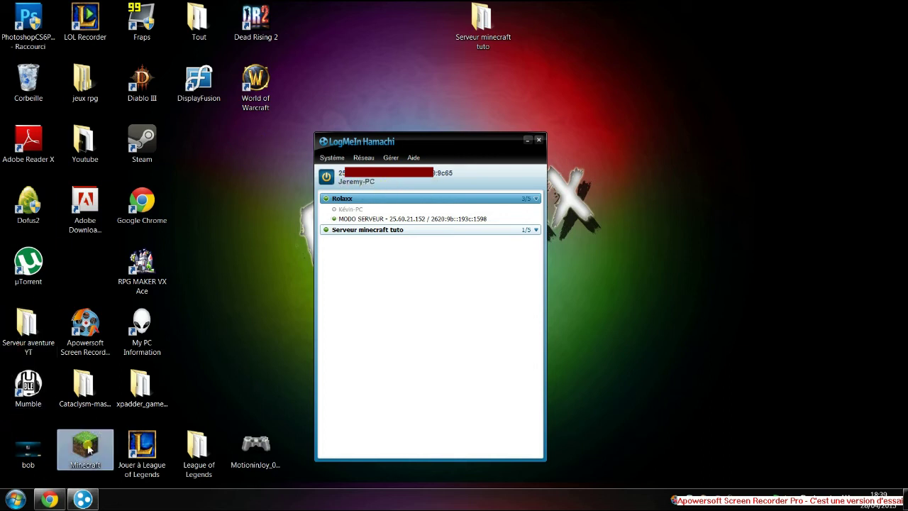
left_click(489, 261)
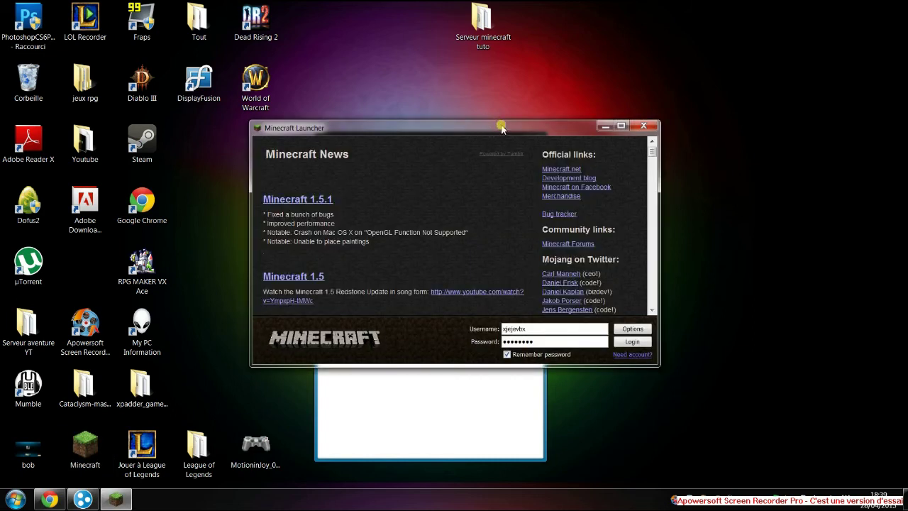
left_click_drag(501, 127, 474, 6)
left_click(898, 466)
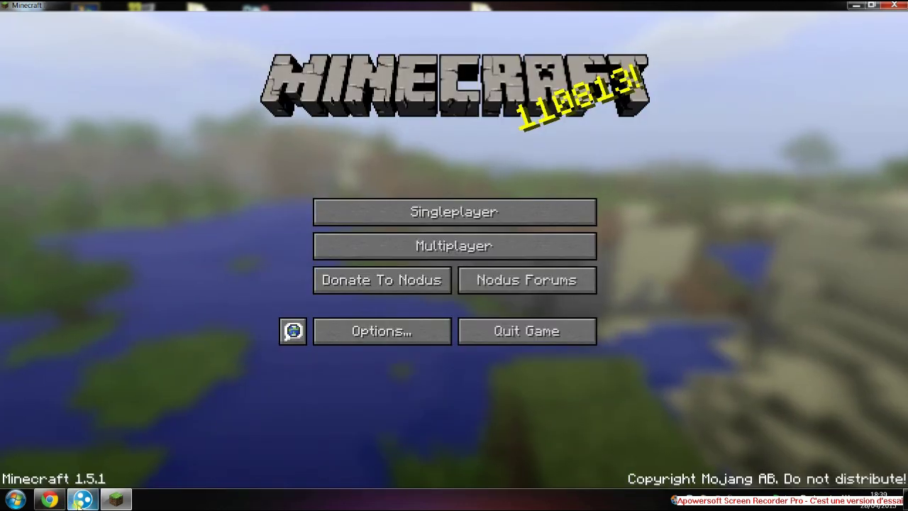
Open Minecraft's multiplayer server list and go to its last entries
left_click(82, 499)
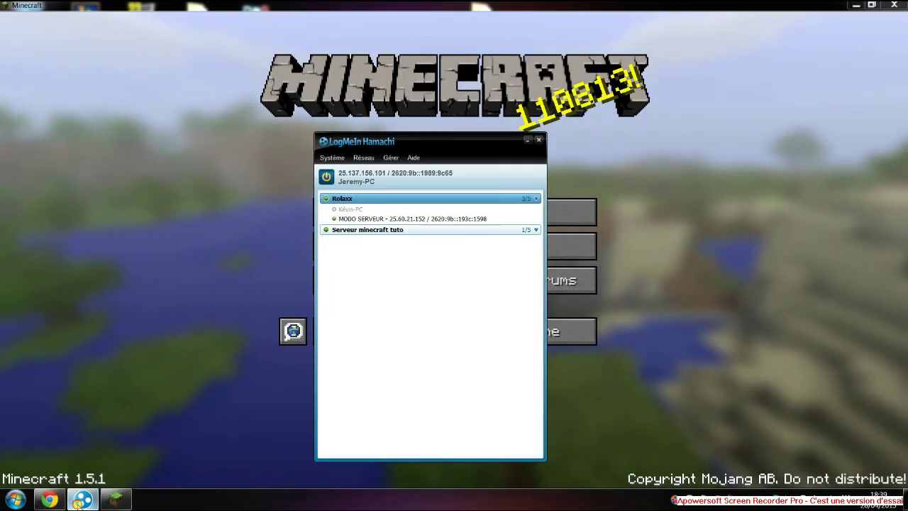
left_click(615, 195)
left_click(420, 248)
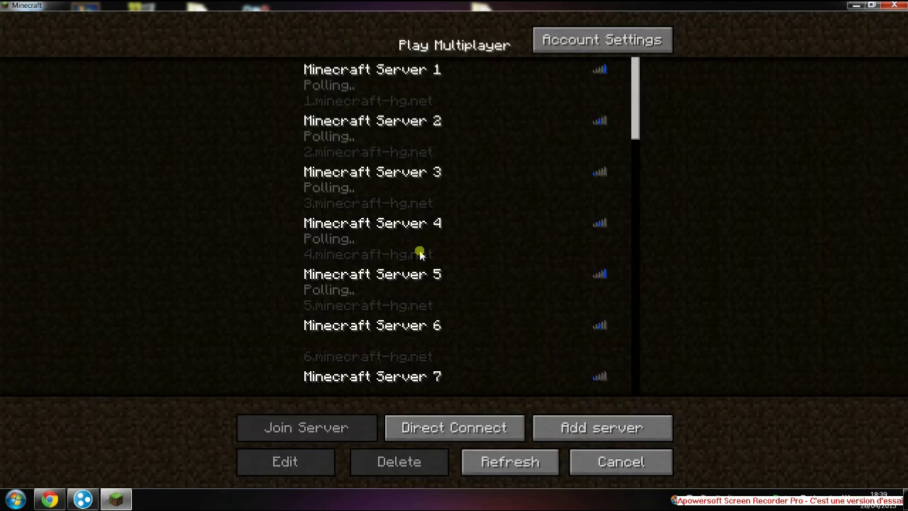
left_click_drag(633, 116, 648, 376)
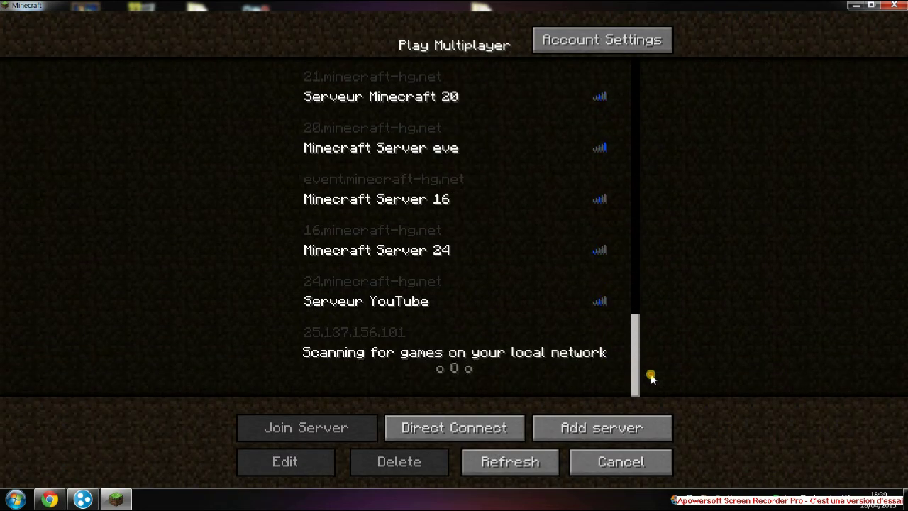
Try to join the server through Direct Connect at the computer's Hamachi IPv4 address
left_click(501, 430)
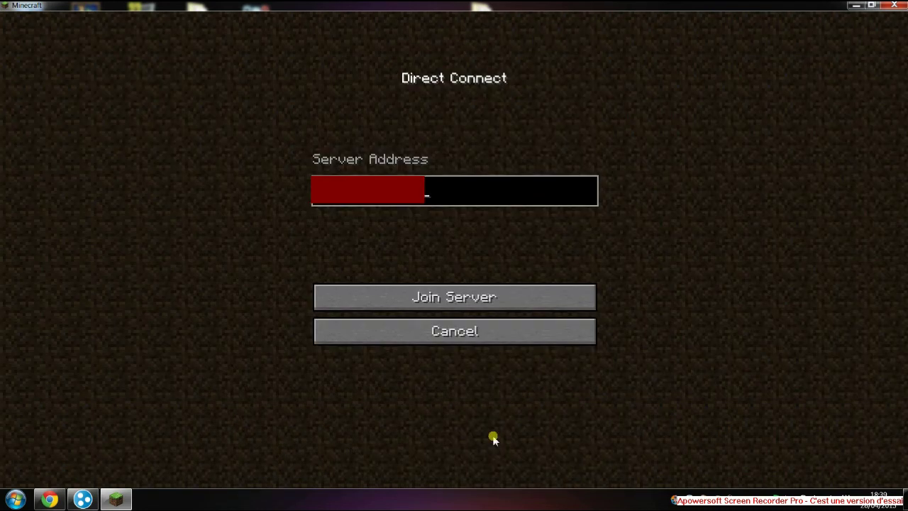
left_click(427, 295)
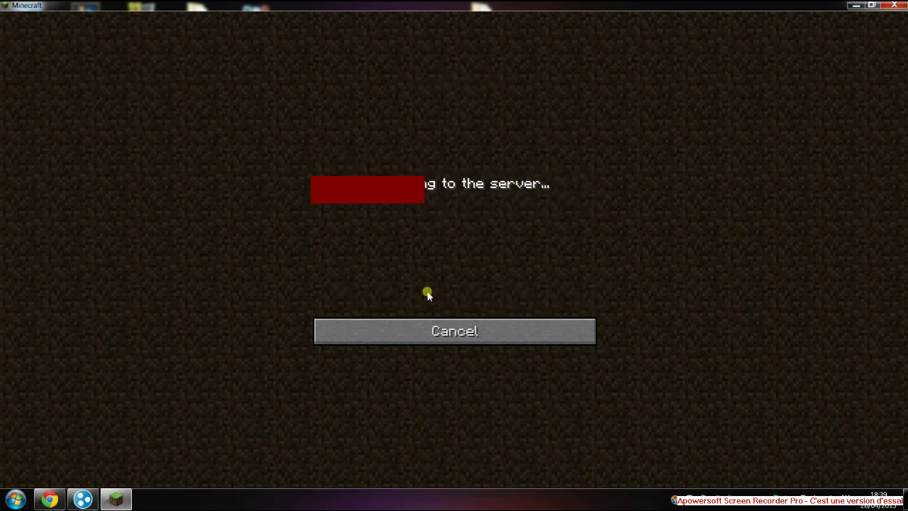
left_click(462, 331)
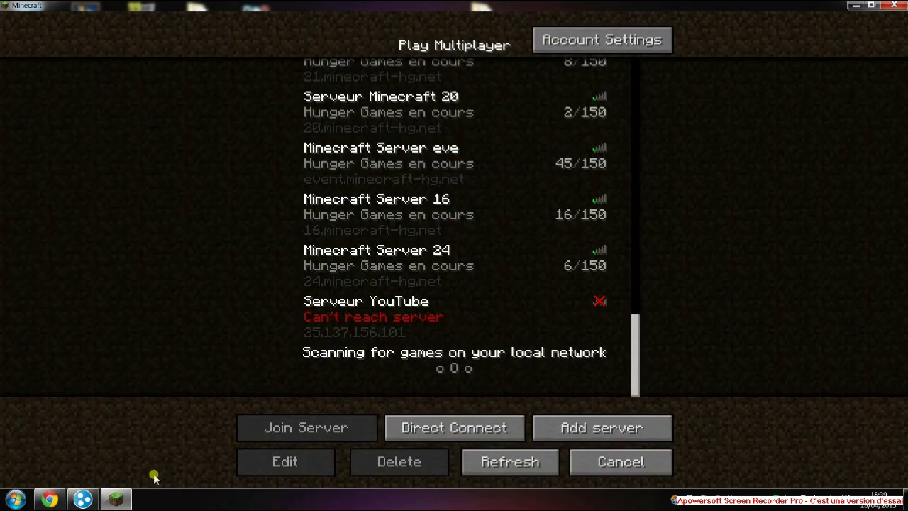
Minimize Minecraft and Hamachi, and start Minecraft_Server from the Serveur minecraft tuto folder
left_click(857, 6)
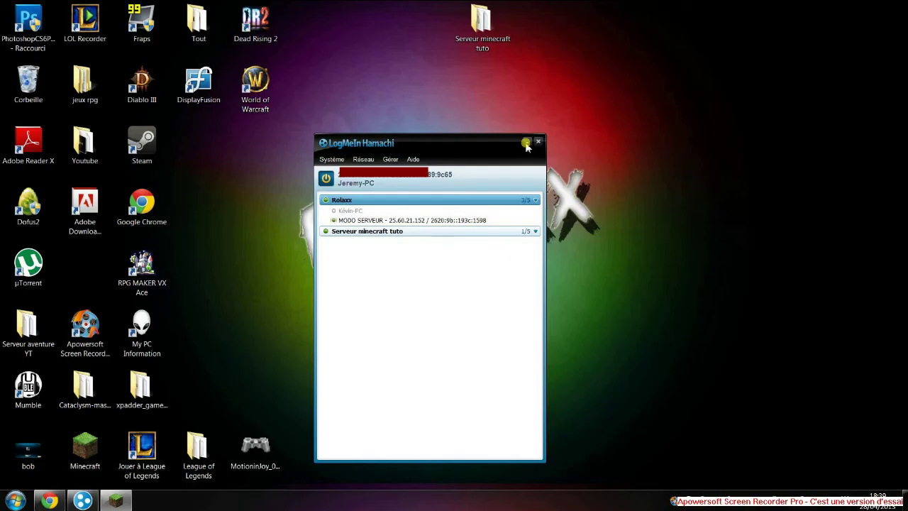
left_click(525, 144)
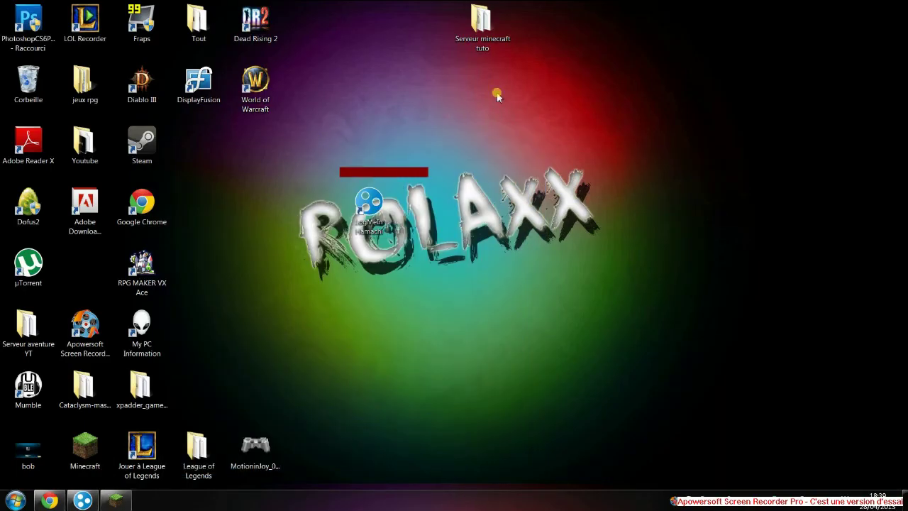
double_click(492, 23)
left_click(237, 155)
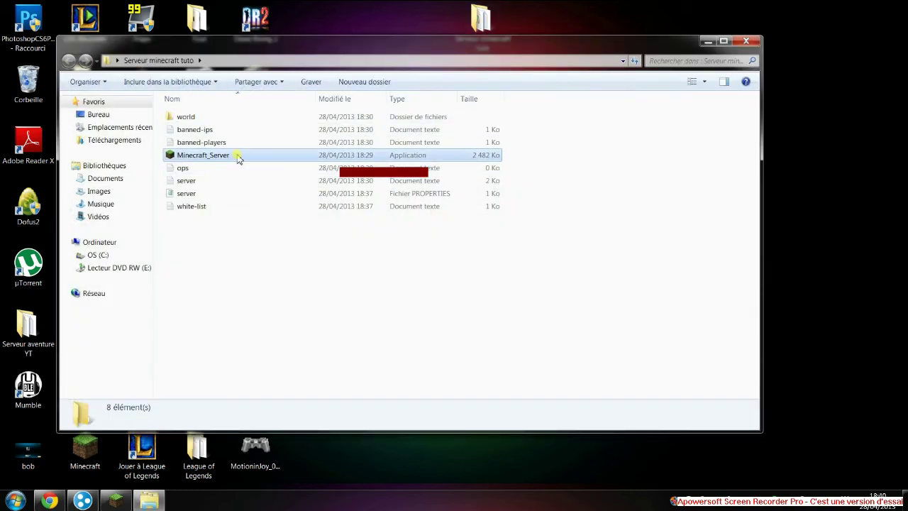
key("Return")
left_click(488, 266)
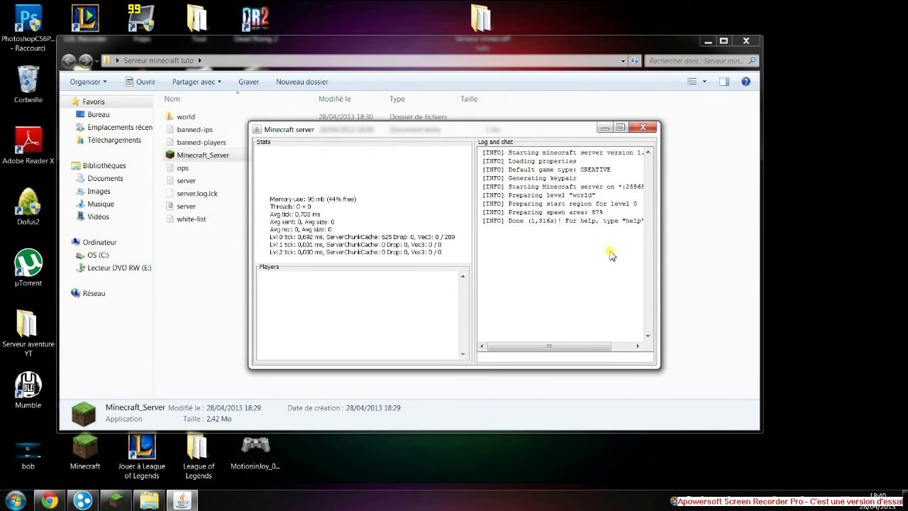
Switch back to Minecraft, join the running server through Direct Connect at the Hamachi address, and walk forward in its world
left_click(116, 500)
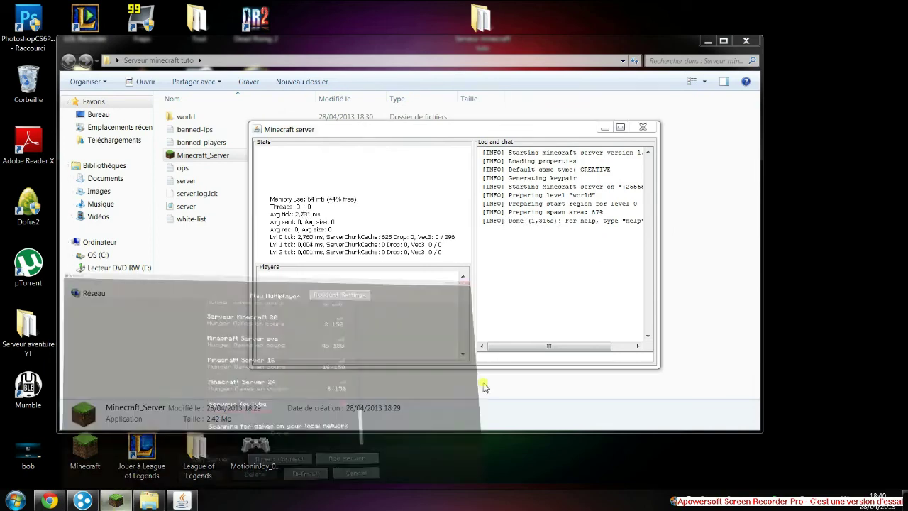
left_click(580, 429)
left_click(454, 331)
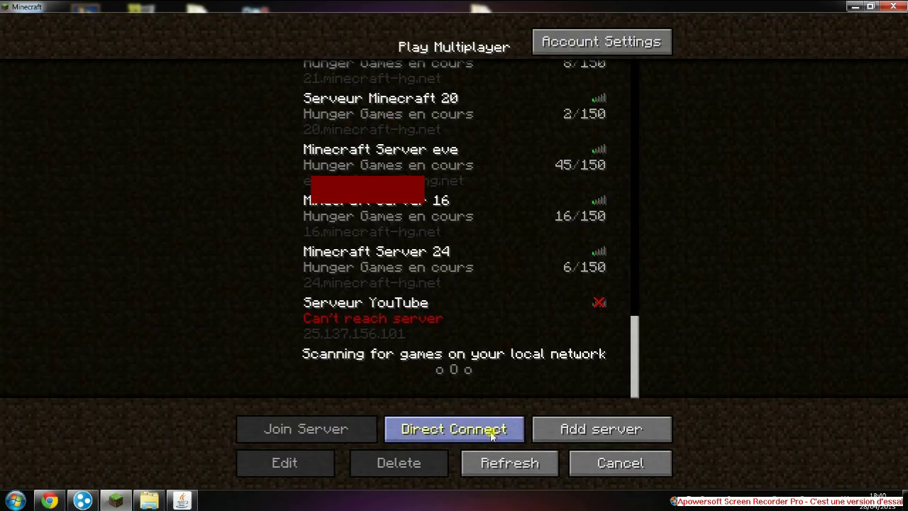
left_click(492, 429)
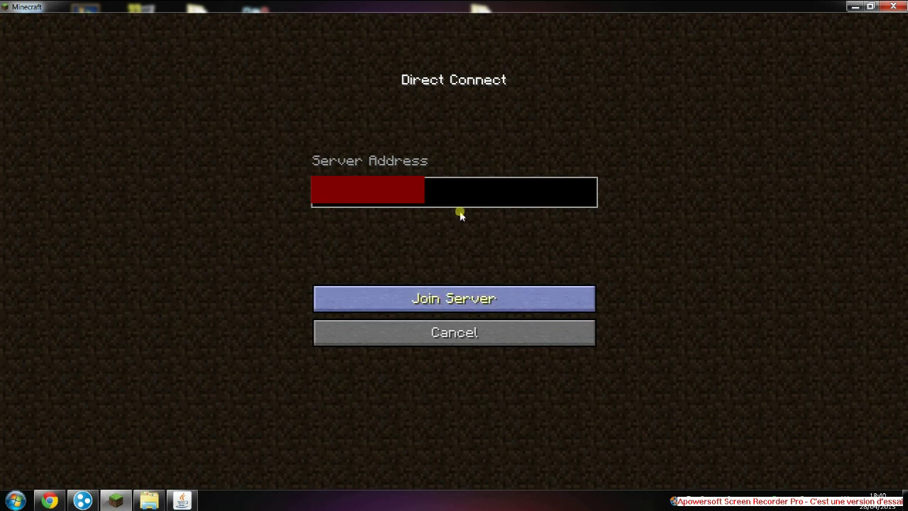
key("Return")
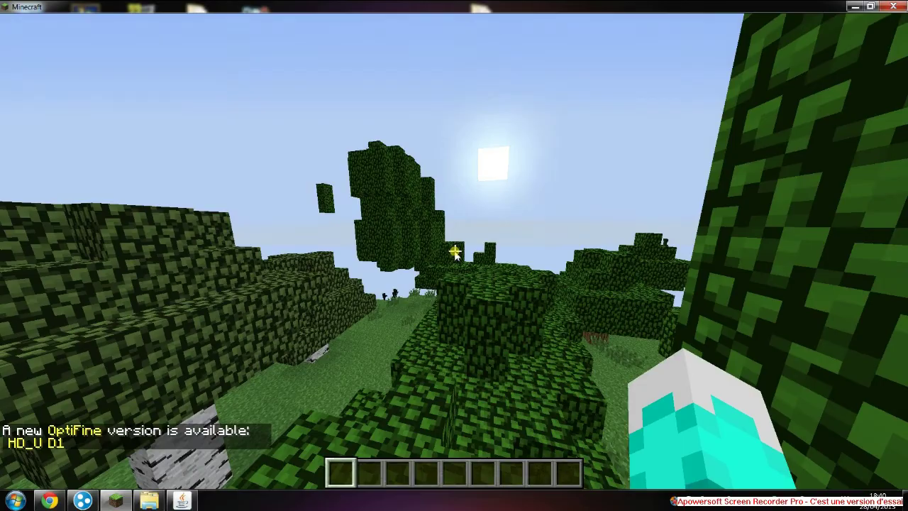
key("w")
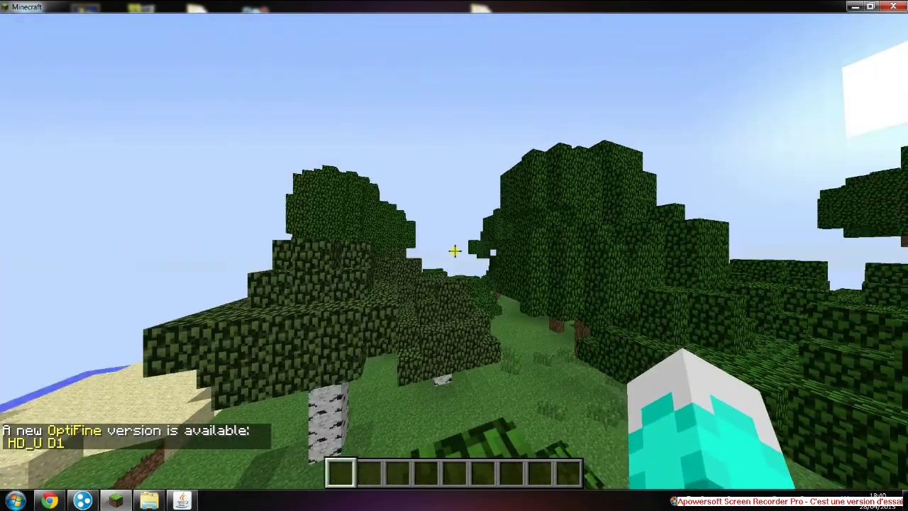
key("w")
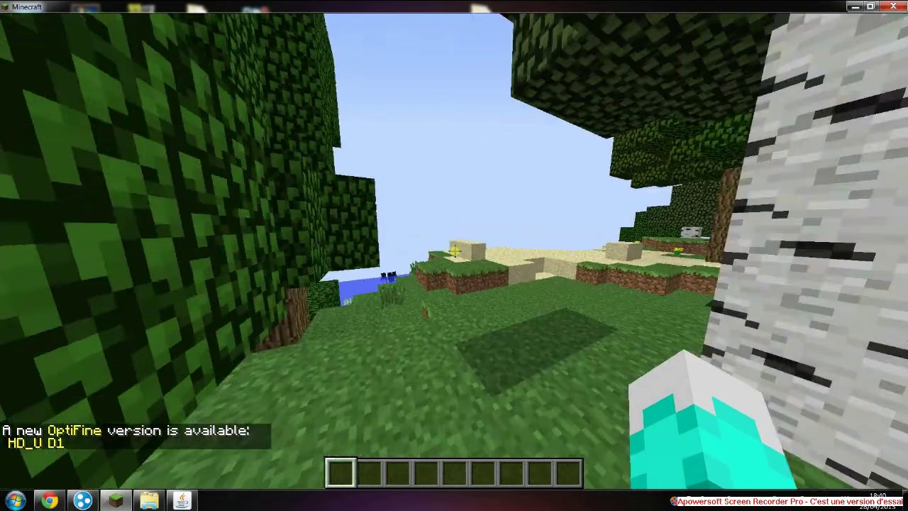
Explore the sandy shore beside the forest in the server's world and break a sand block
key("w")
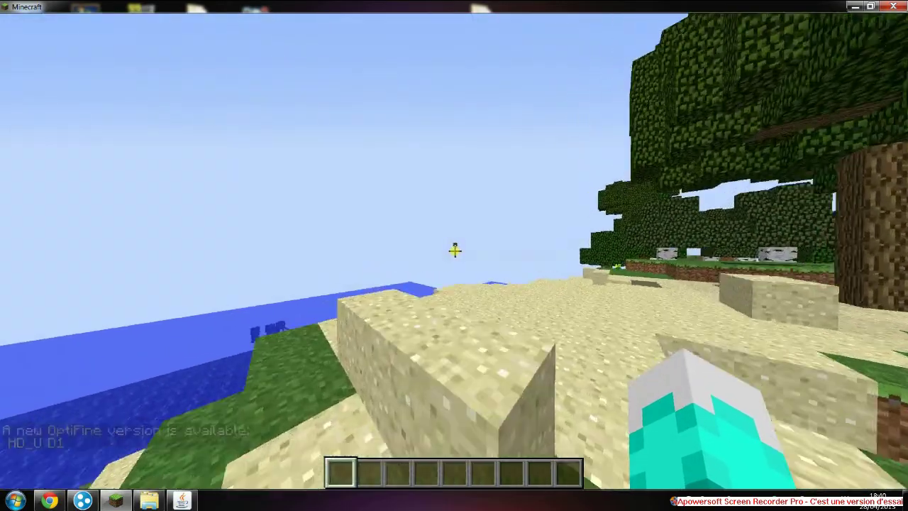
key("w")
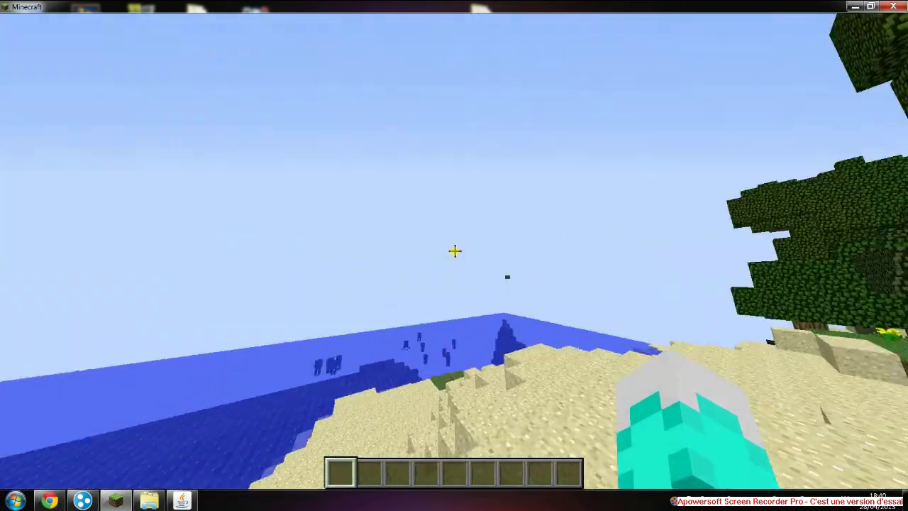
key("w")
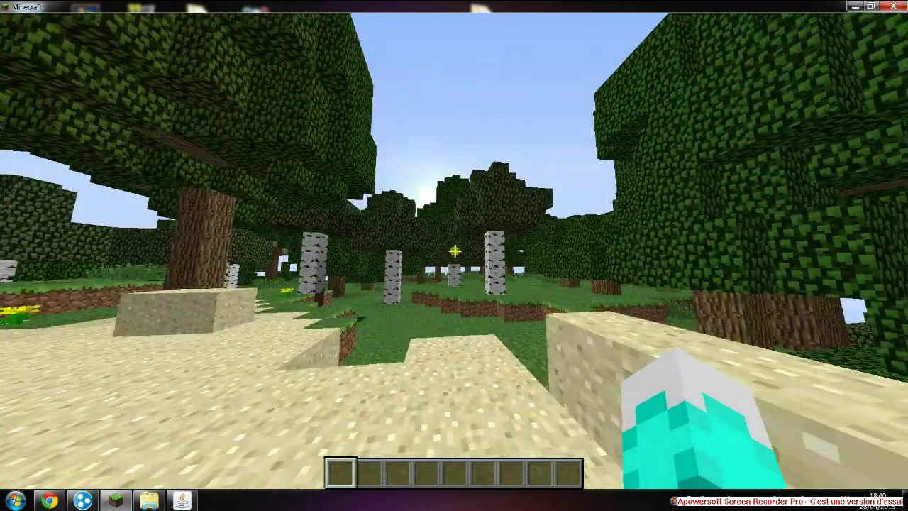
key("w")
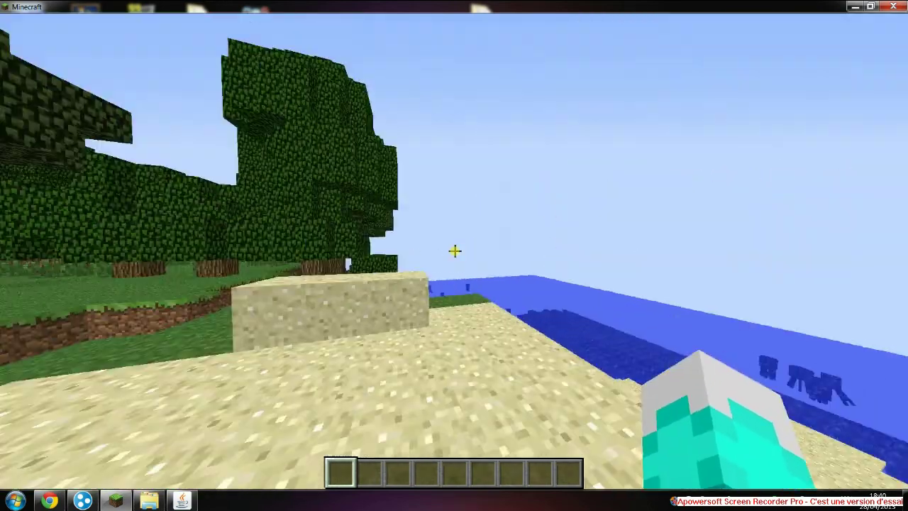
left_click(454, 250)
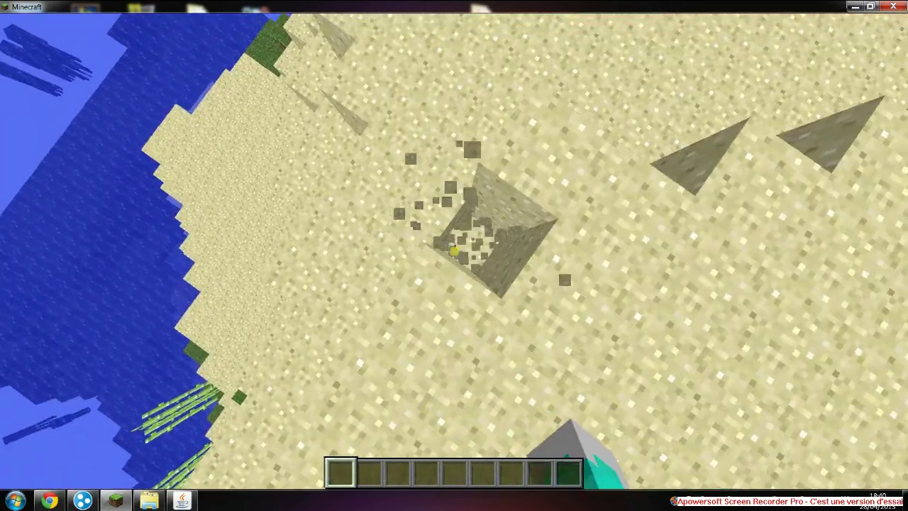
key("w")
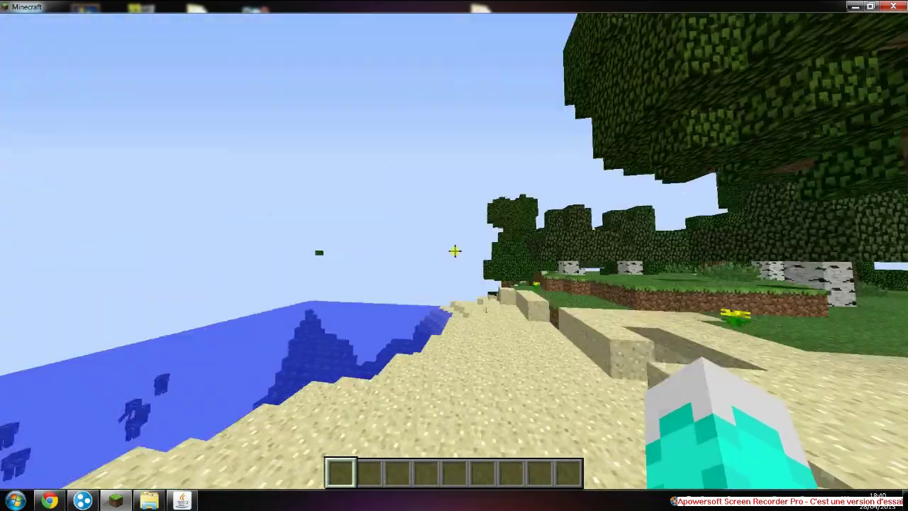
key("w")
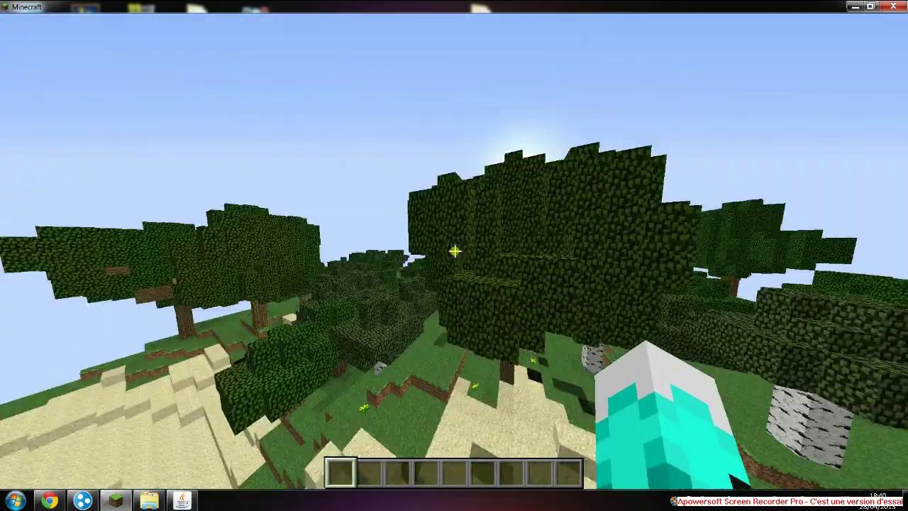
Disconnect from the server and close Minecraft
key("Escape")
left_click(449, 302)
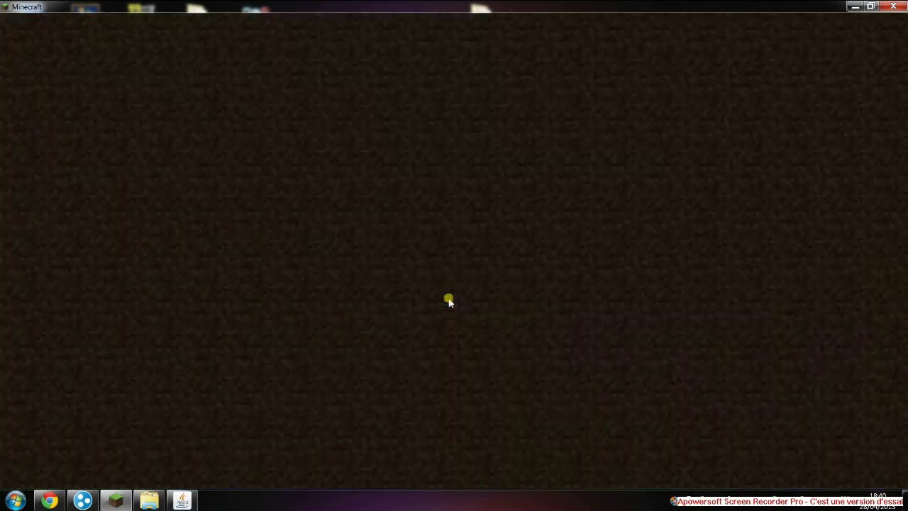
left_click(892, 6)
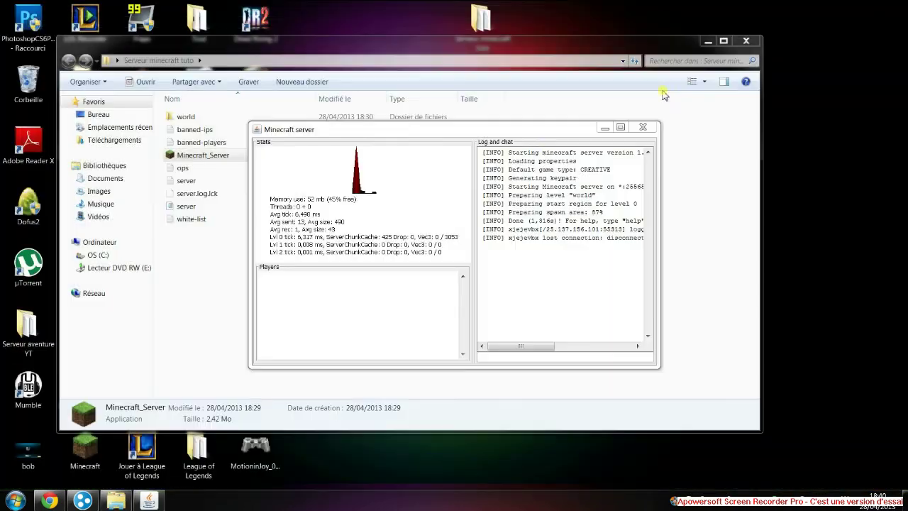
Shut down the running Minecraft server with the console command stop
left_click(530, 356)
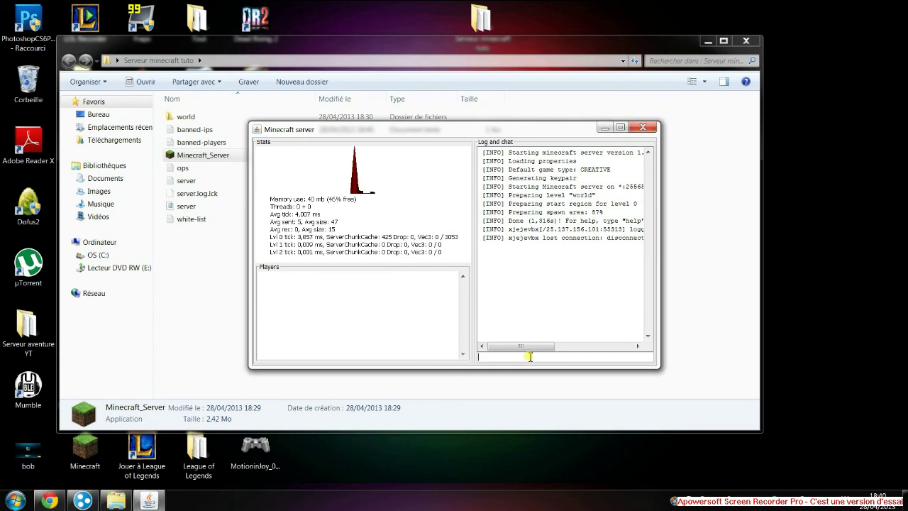
type("stop")
key("Return")
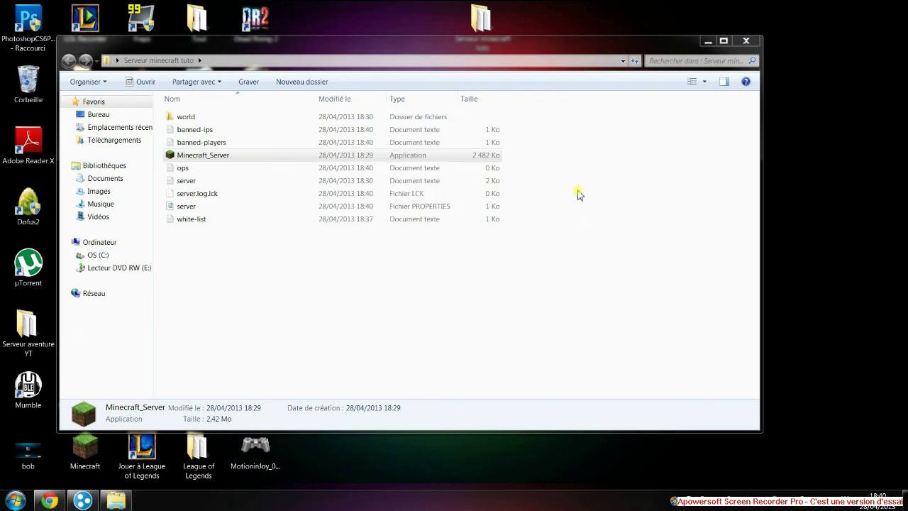
left_click(257, 284)
Switch to Hamachi, fill in the join-network form with network ID Serveur minecraft tuto and the network password, and cancel it
left_click(84, 500)
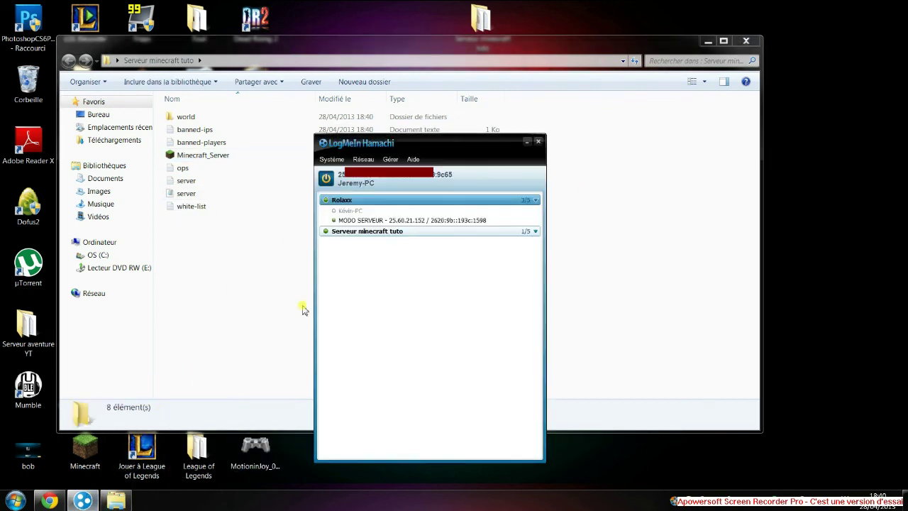
left_click(363, 160)
left_click(370, 188)
left_click(390, 295)
type("Serveur minecraft tuto")
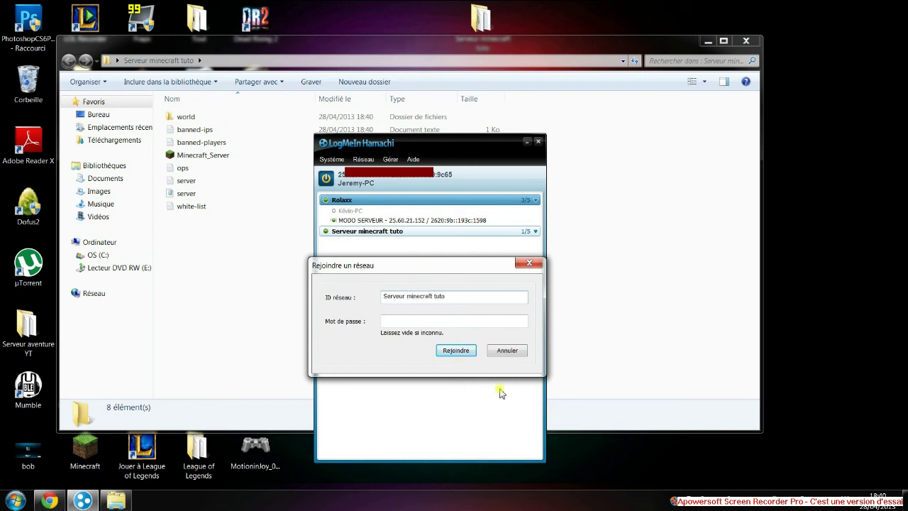
left_click(396, 319)
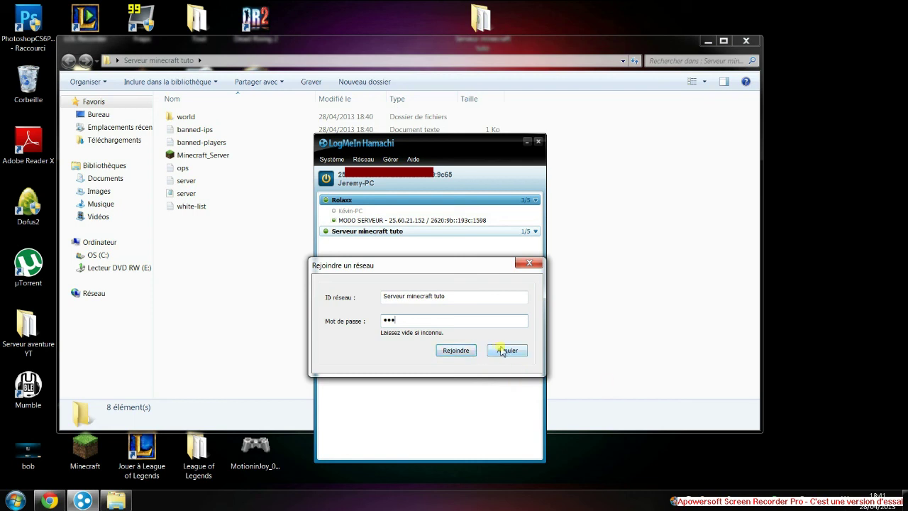
left_click(506, 348)
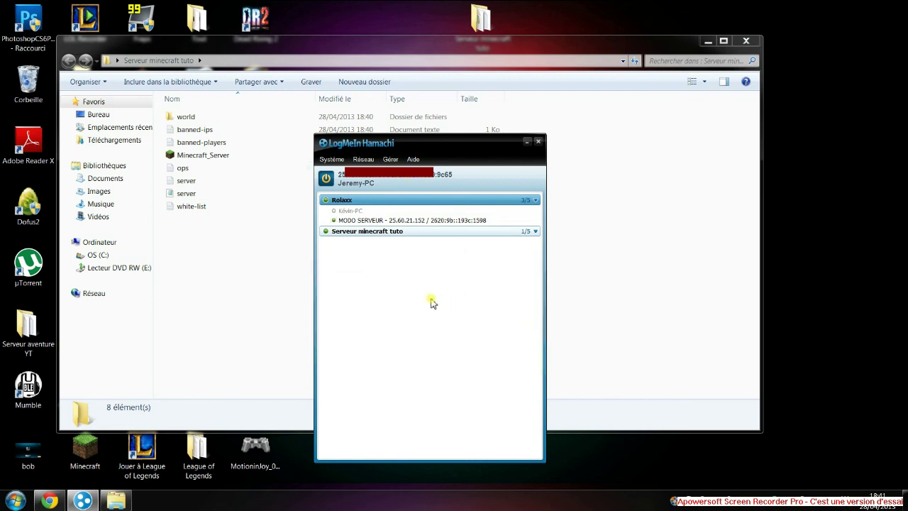
Examine the Serveur minecraft tuto network in Hamachi and the connection status of the other network's members
left_click(384, 233)
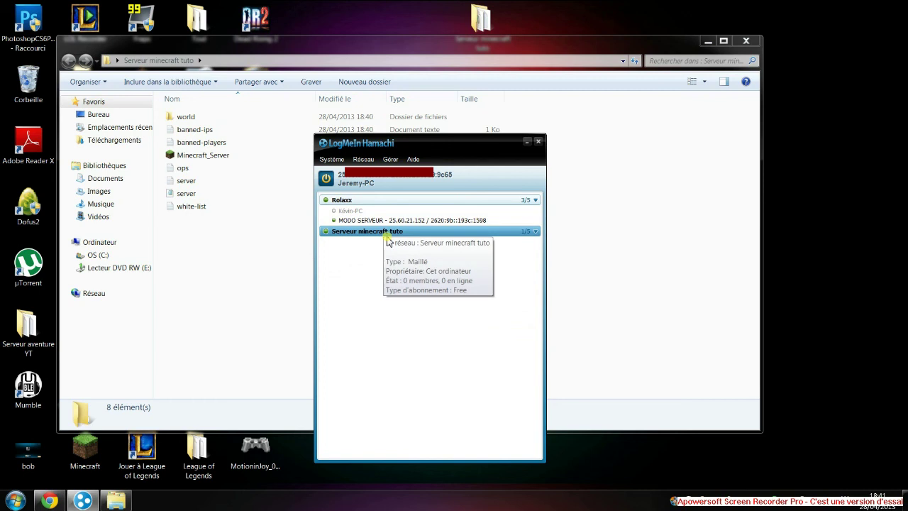
left_click(340, 212)
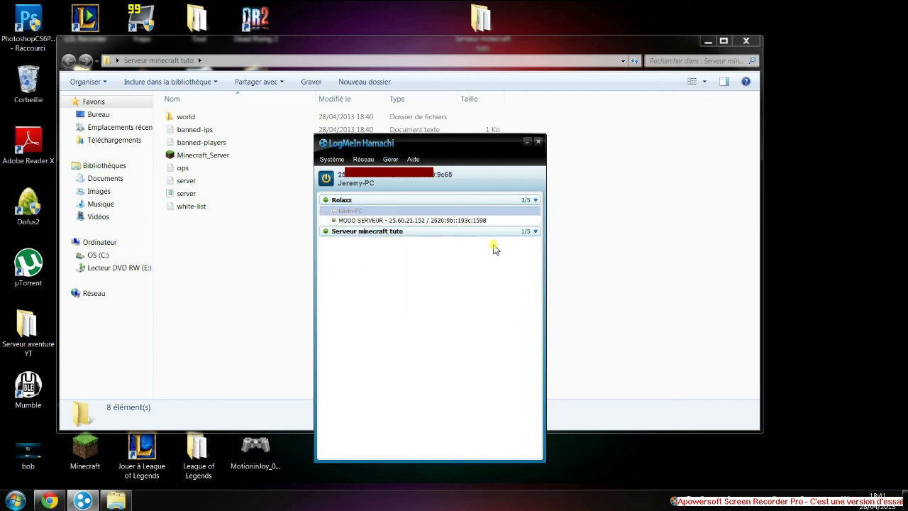
left_click(338, 222)
mouse_move(332, 229)
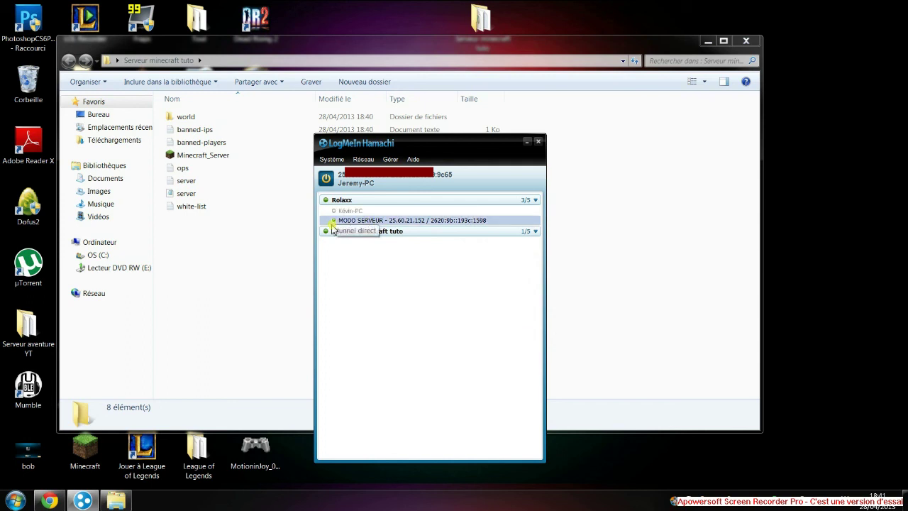
mouse_move(443, 226)
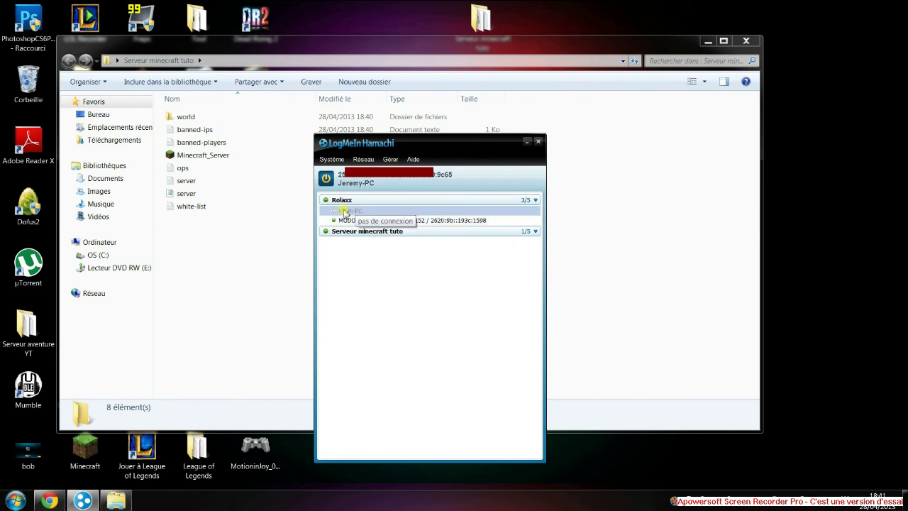
left_click(348, 231)
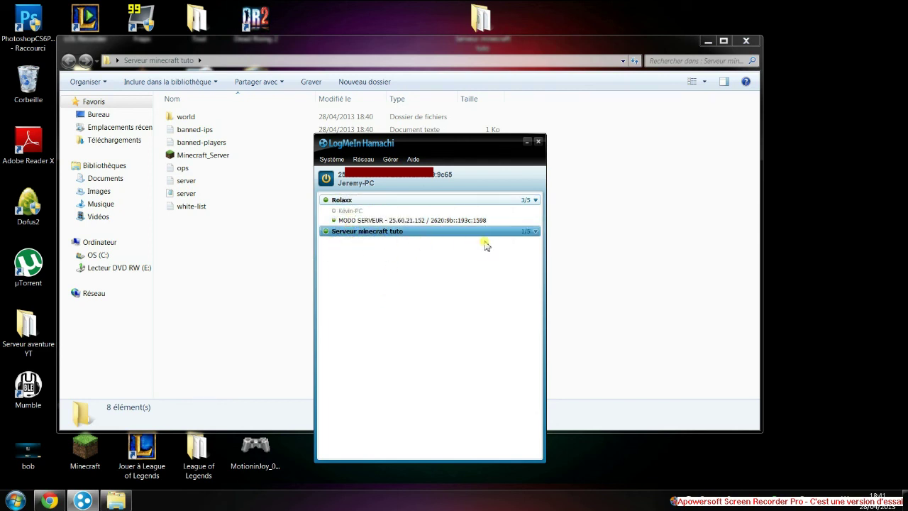
double_click(269, 155)
left_click(492, 262)
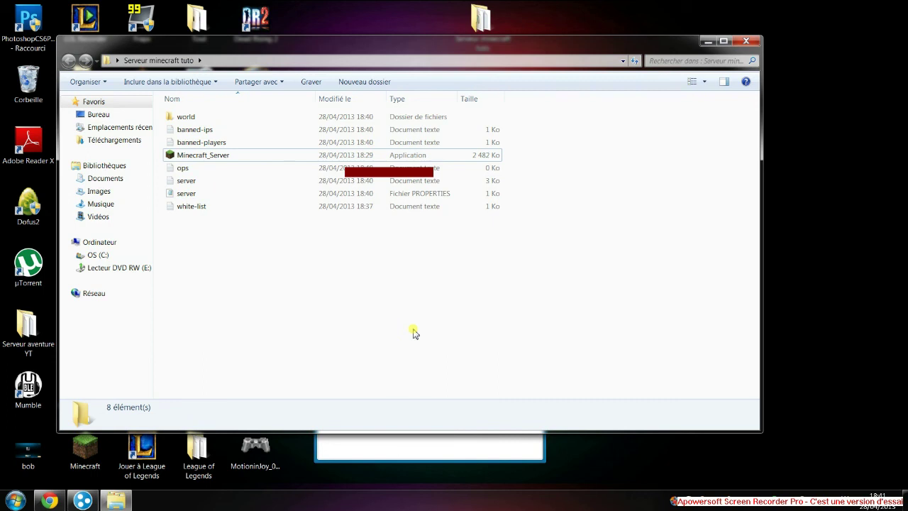
left_click(428, 447)
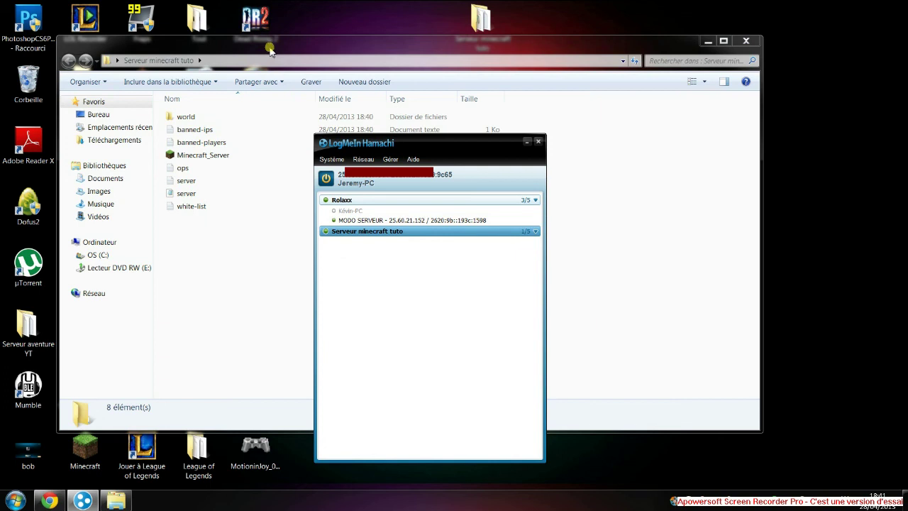
left_click_drag(265, 44, 275, 6)
left_click_drag(188, 256, 162, 219)
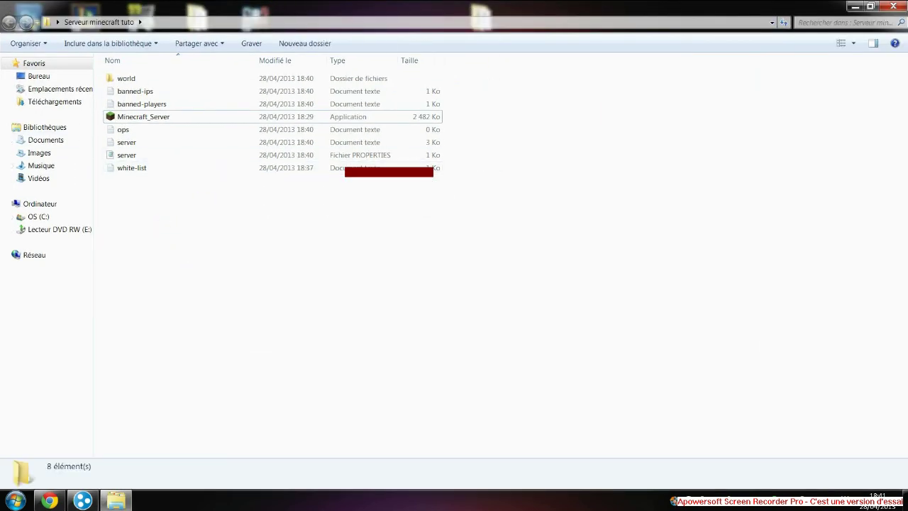
double_click(663, 6)
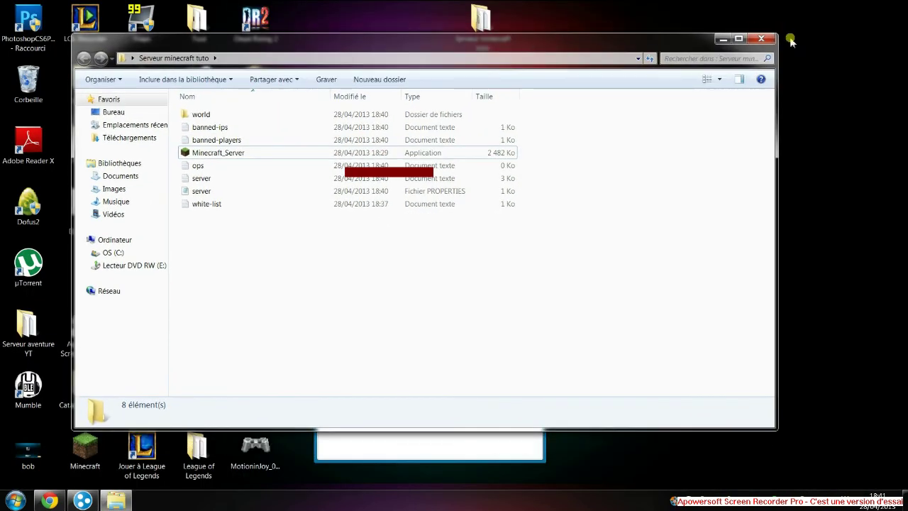
Resize the Serveur minecraft tuto folder window so it is narrower and covers less of the desktop
left_click_drag(778, 37, 601, 180)
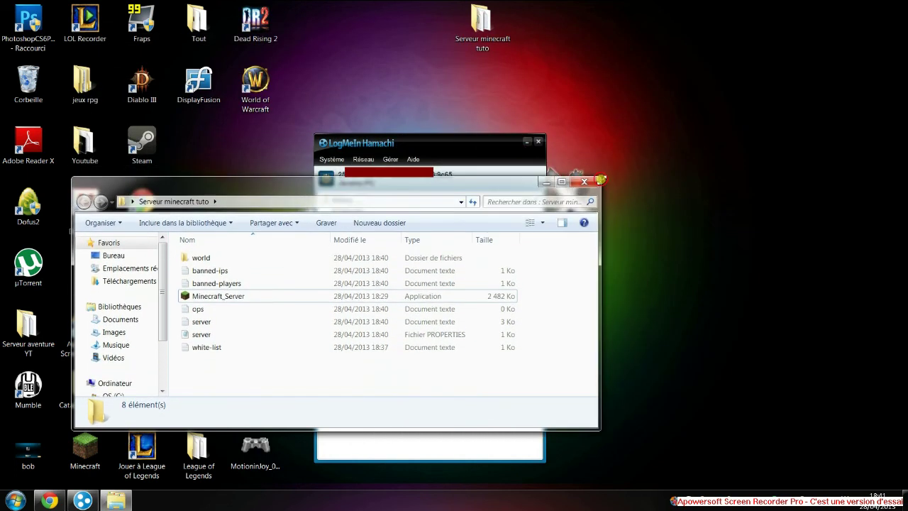
left_click_drag(508, 177, 505, 147)
left_click_drag(597, 253, 532, 257)
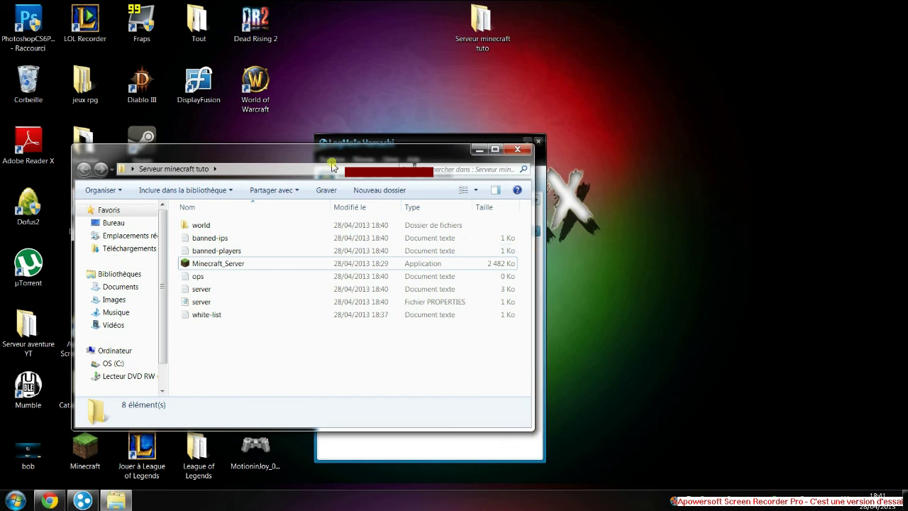
left_click_drag(339, 144, 351, 46)
mouse_move(74, 209)
left_mouse_down()
mouse_move(2, 209)
mouse_move(95, 207)
mouse_move(34, 207)
mouse_move(81, 205)
left_mouse_up()
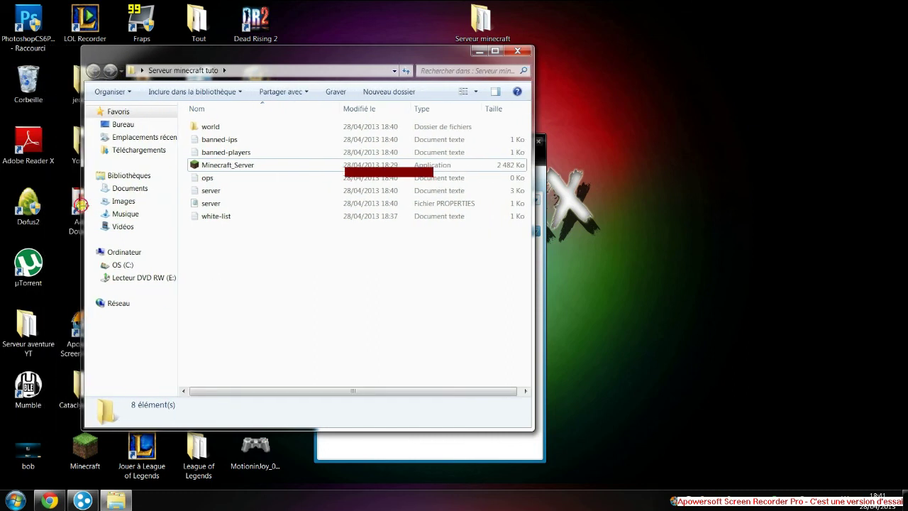